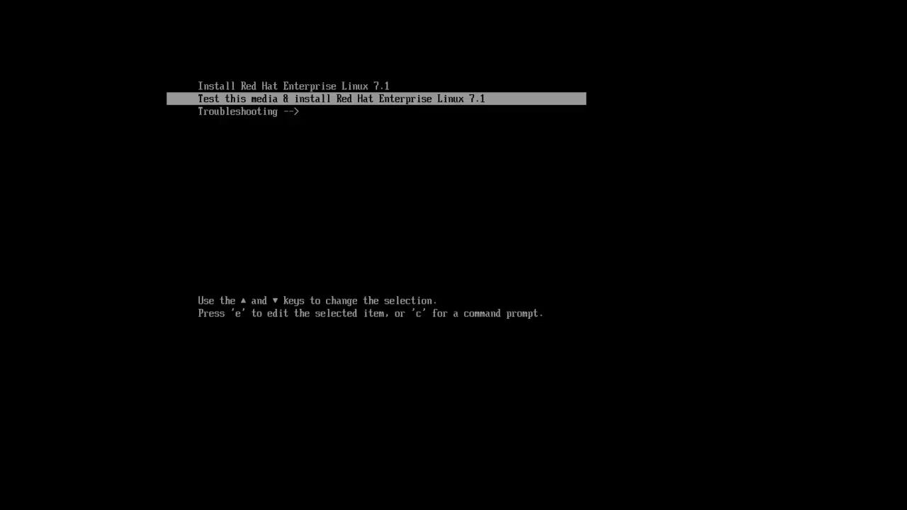
# - Start the Red Hat Enterprise Linux 7.1 installation without testing the media
pyautogui.press('Up')
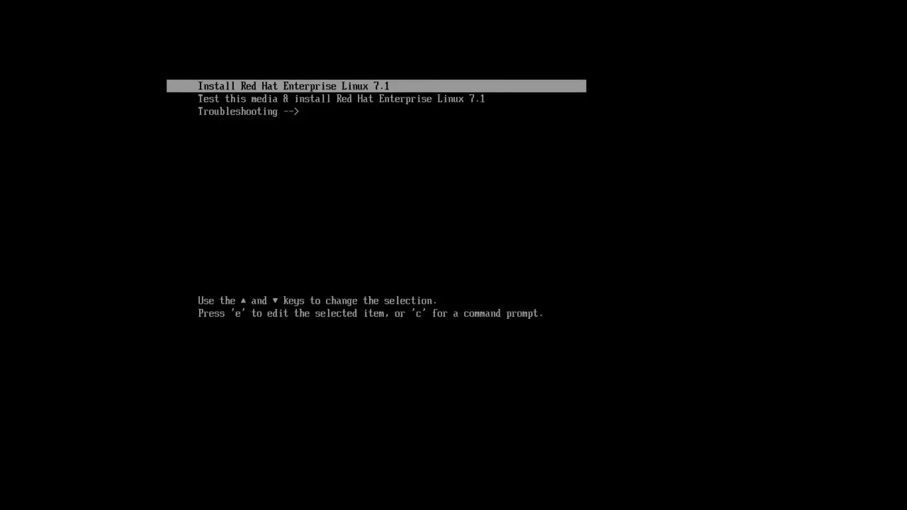
pyautogui.press('Down')
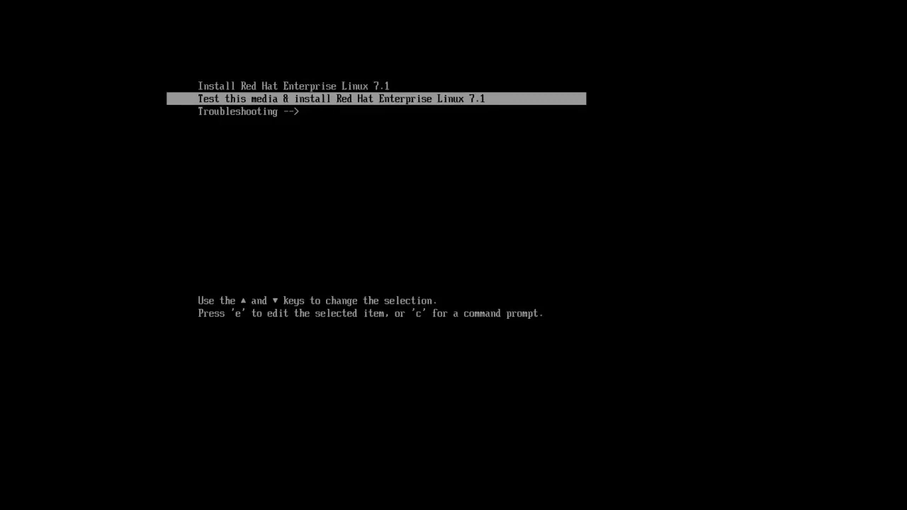
pyautogui.press('Up')
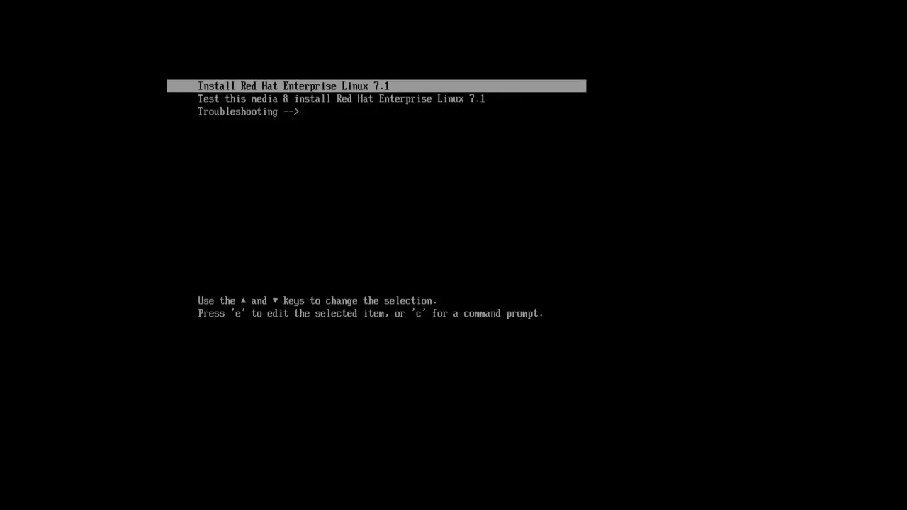
pyautogui.press('Return')
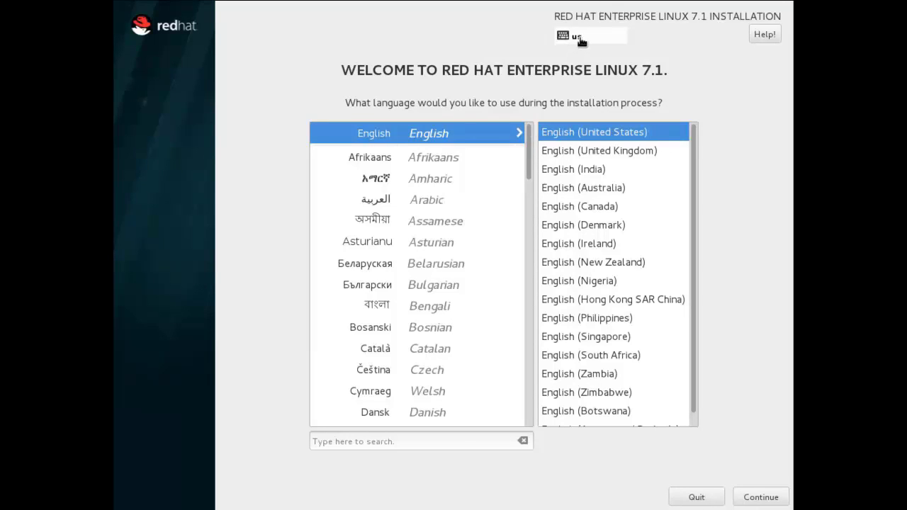
# - Search for "franca", choose Français (France) as the installation language and continue to the installation summary
pyautogui.click(340, 443)
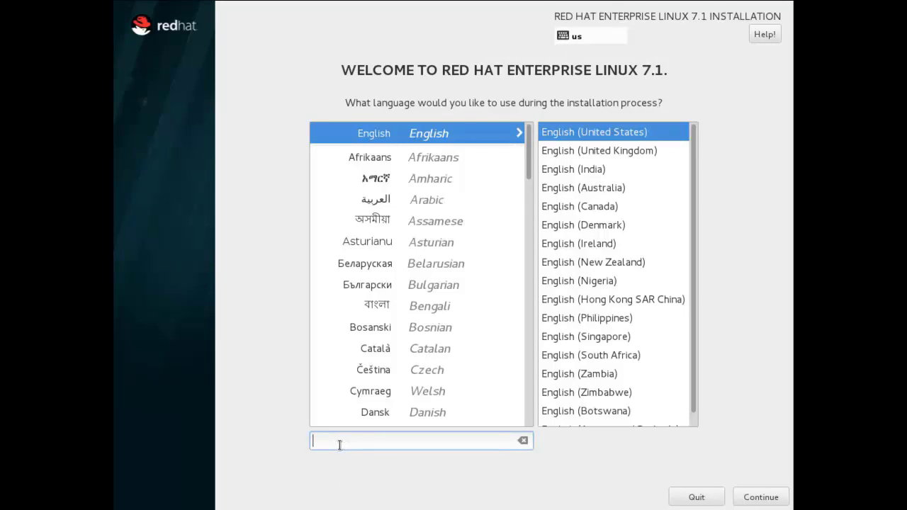
pyautogui.write('franca')
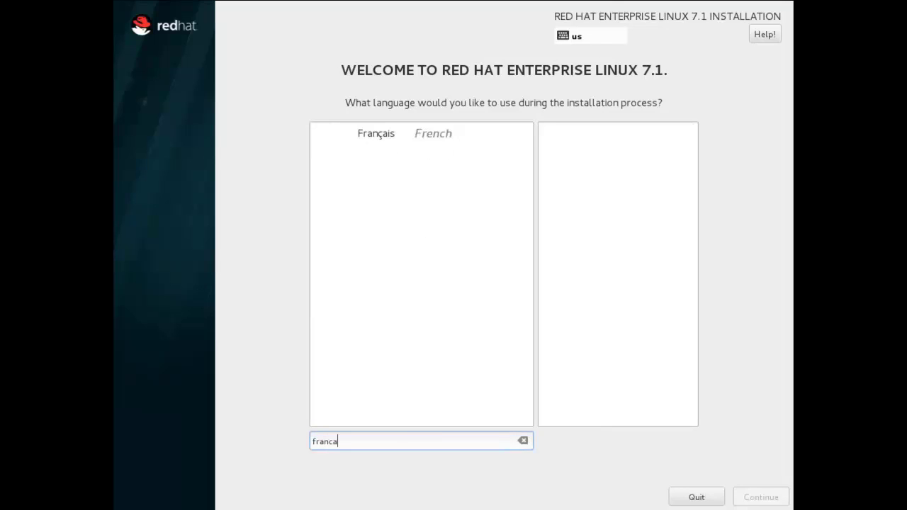
pyautogui.click(383, 135)
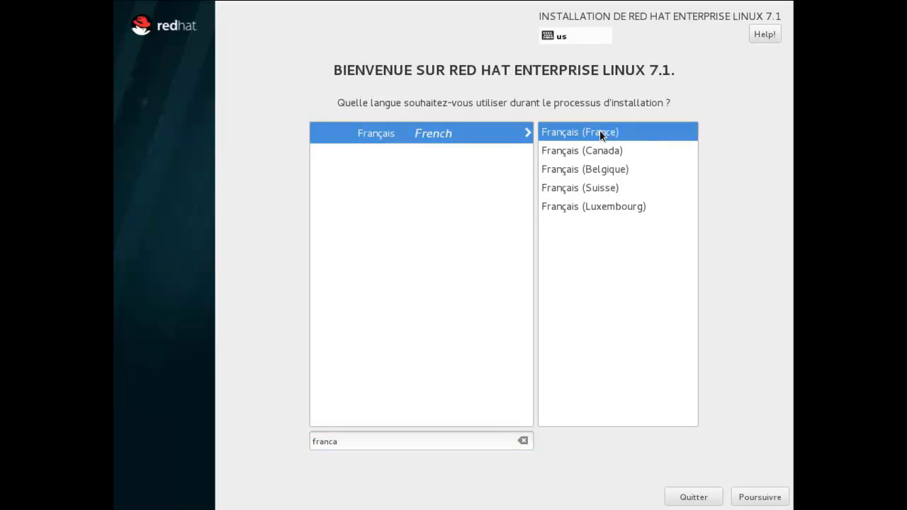
pyautogui.click(744, 494)
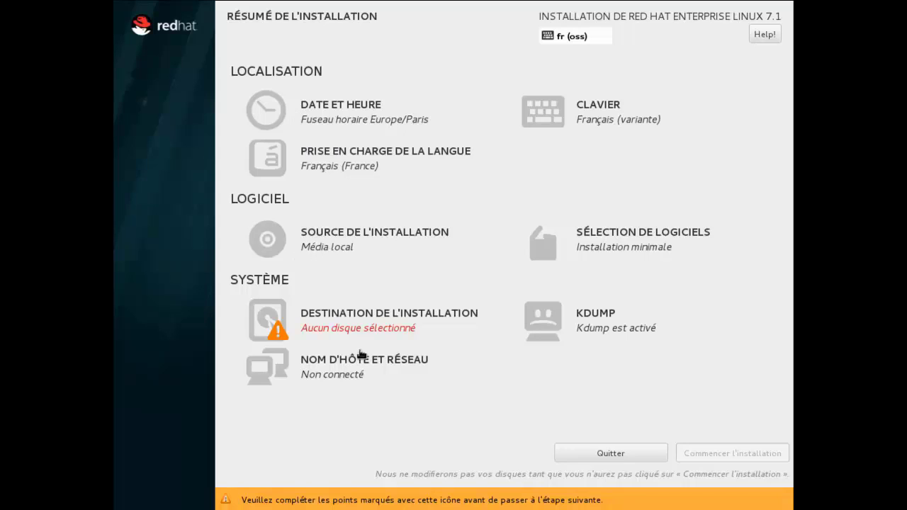
# - Choose the 20.59 GiB disk sda as installation destination and reclaim its space by deleting all existing partitions
pyautogui.click(392, 327)
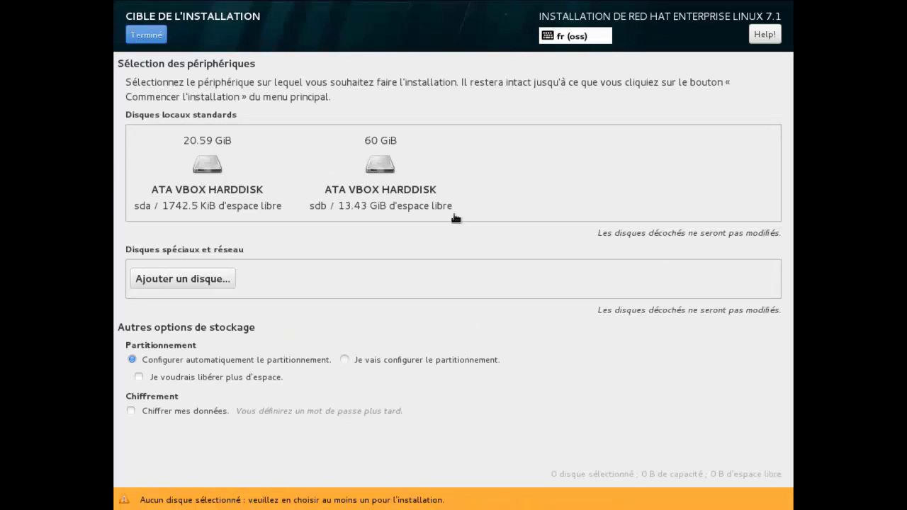
pyautogui.click(201, 173)
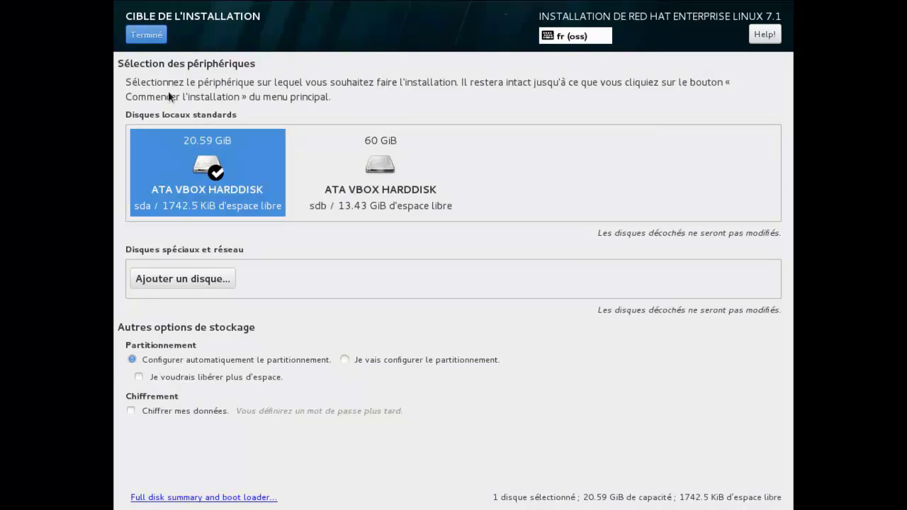
pyautogui.click(149, 42)
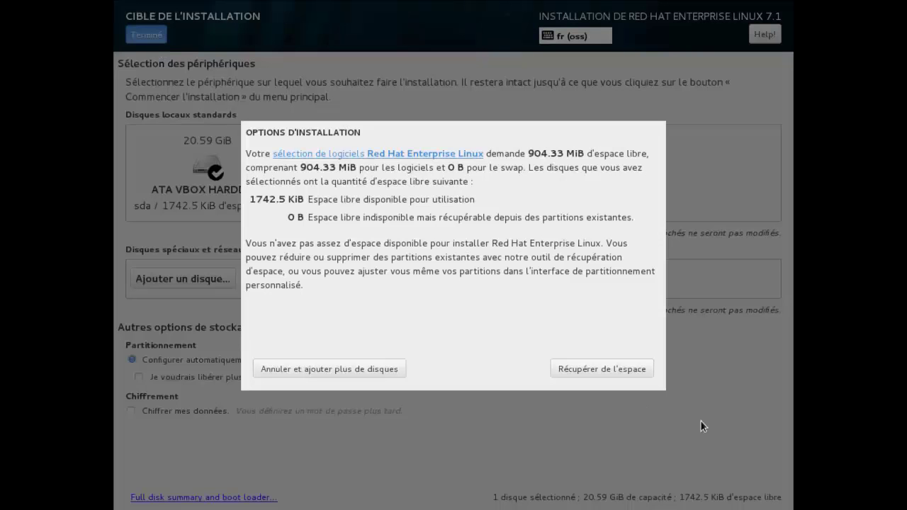
pyautogui.click(620, 369)
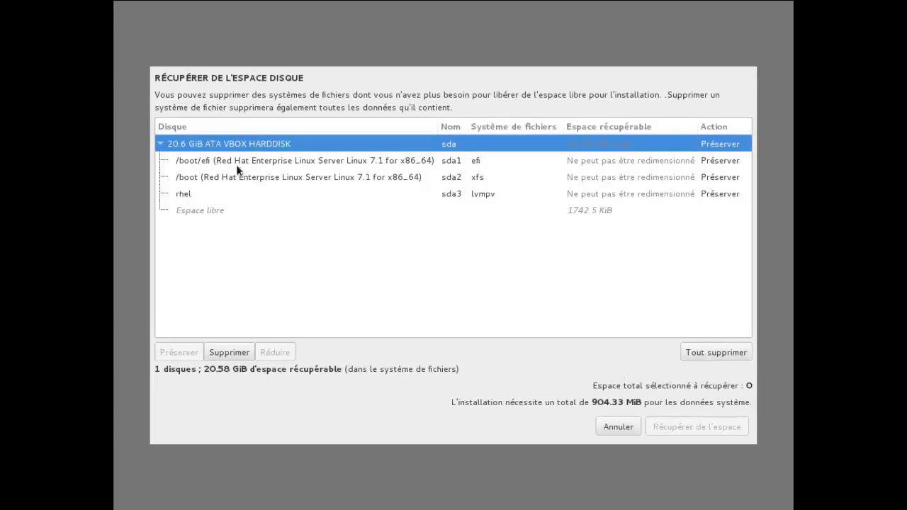
pyautogui.click(733, 351)
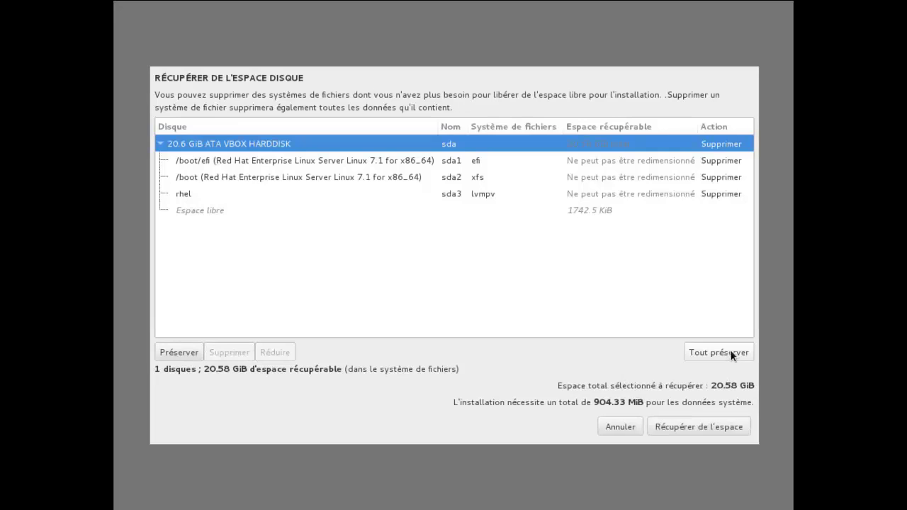
pyautogui.click(720, 428)
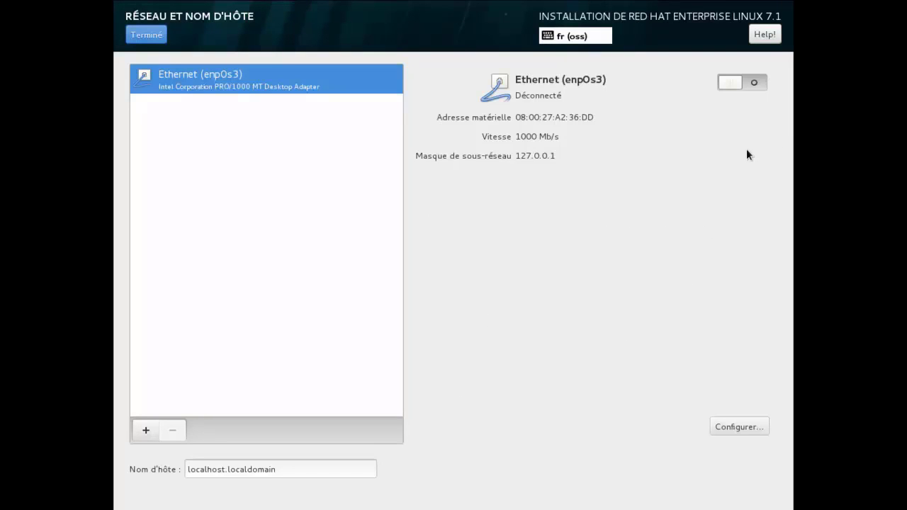
# - Enable the Ethernet (enp0s3) connection and set the hostname to rhel7.alphorm.local
pyautogui.click(753, 81)
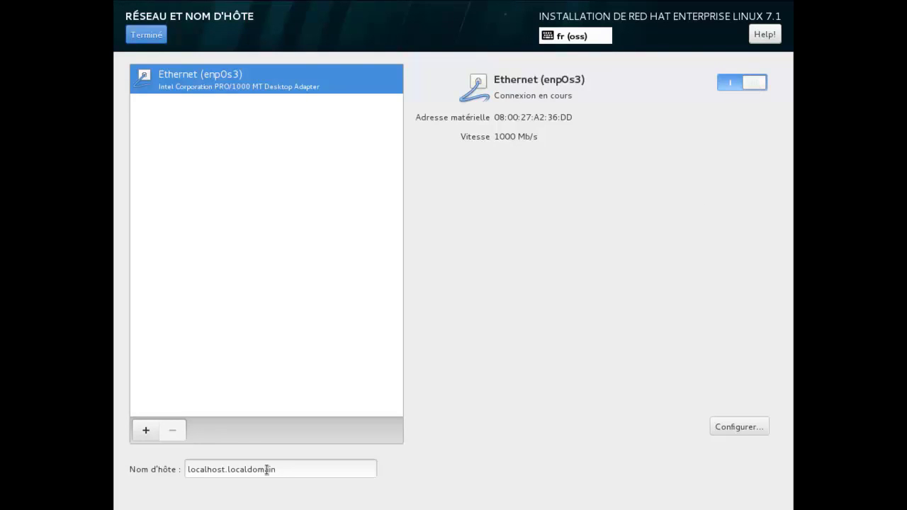
pyautogui.moveTo(265, 468); pyautogui.dragTo(186, 468)
pyautogui.write('rhel7.lan')
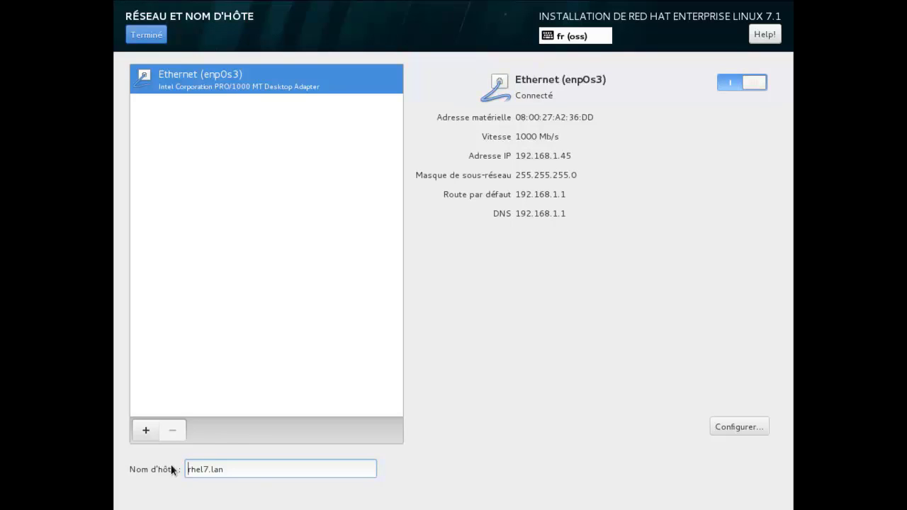
pyautogui.press('BackSpace')
pyautogui.press('BackSpace')
pyautogui.press('BackSpace')
pyautogui.write('a')
pyautogui.press('BackSpace')
pyautogui.write('alphorm.local')
# - Configure the enp0s3 connection to connect automatically to this network when available
pyautogui.click(727, 426)
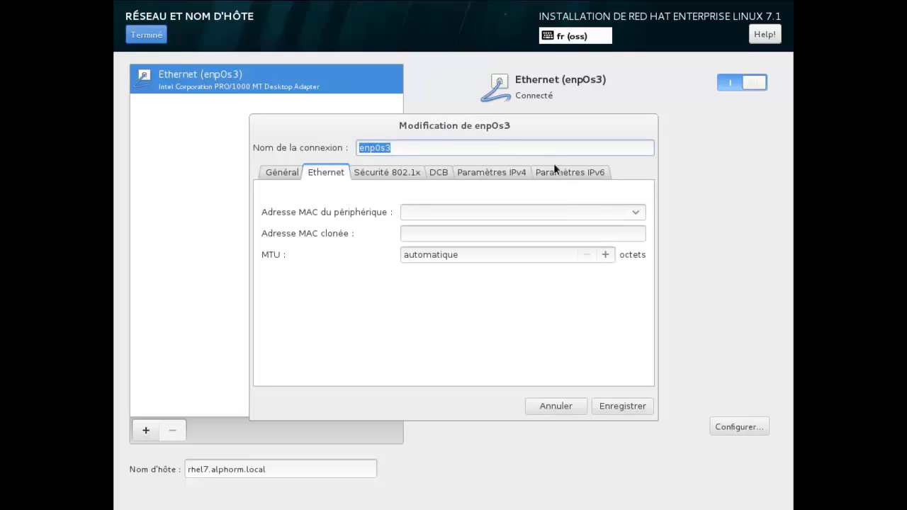
pyautogui.click(294, 173)
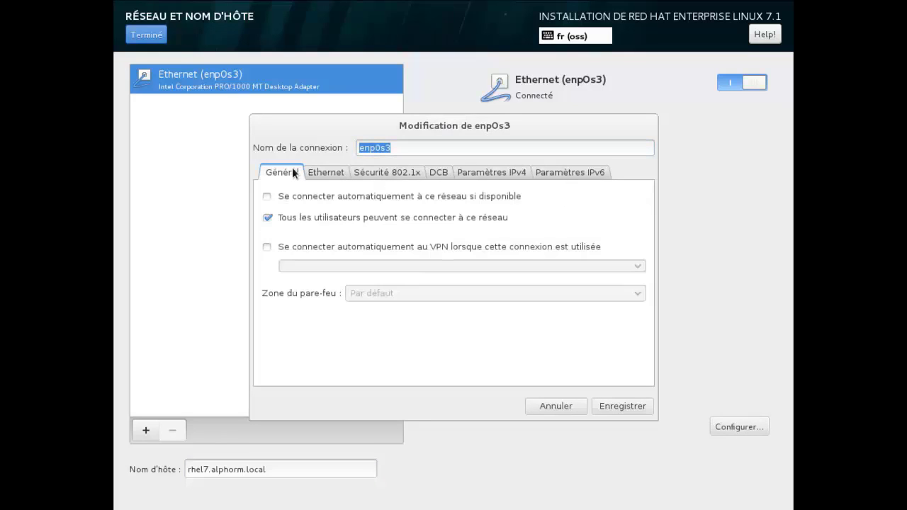
pyautogui.click(323, 198)
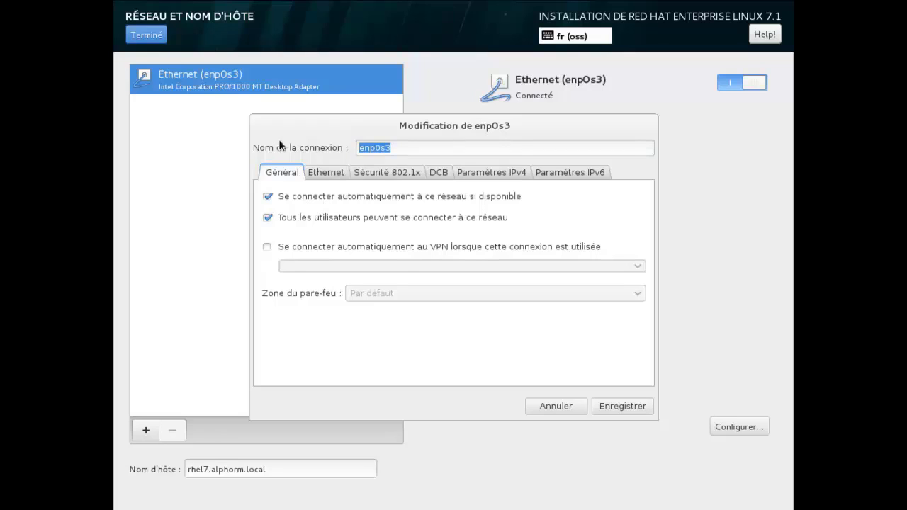
pyautogui.click(326, 172)
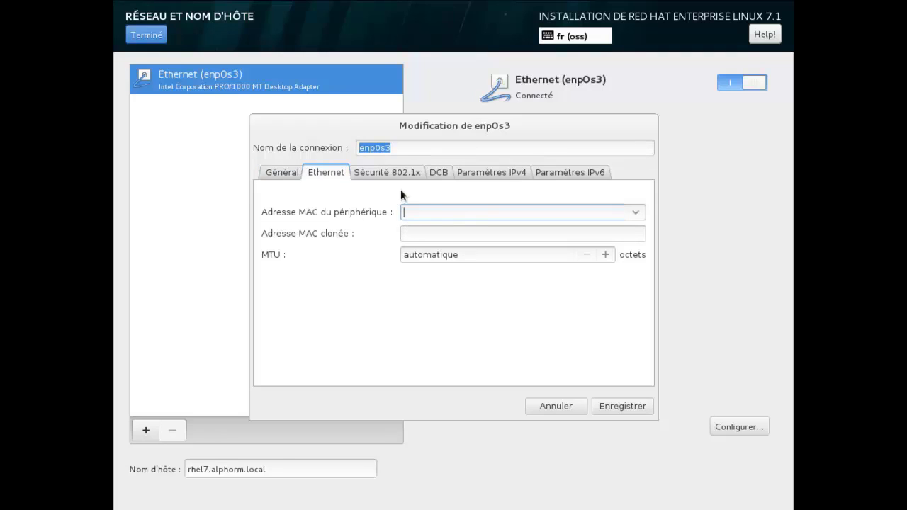
pyautogui.click(431, 150)
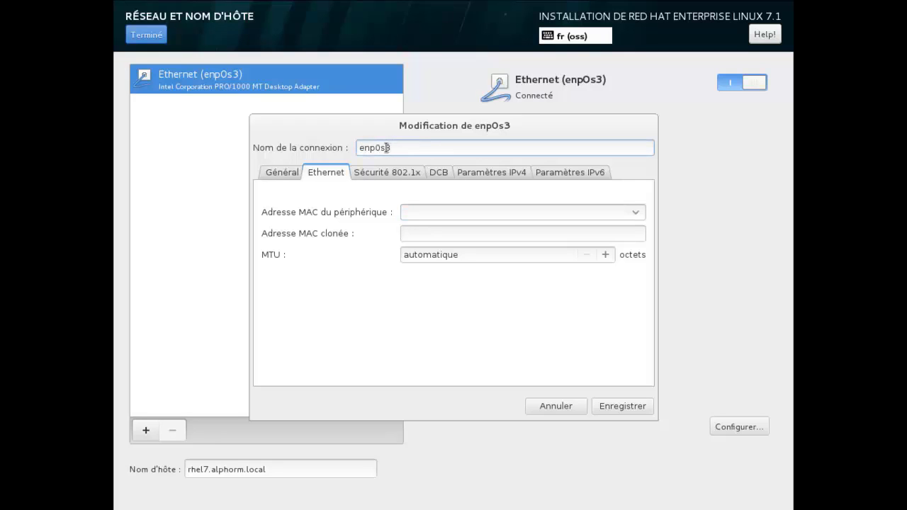
# - Set the IPv4 method to Manuel and add address 192.168.0.100 with netmask 24 and gateway 192.168.0.1
pyautogui.click(510, 175)
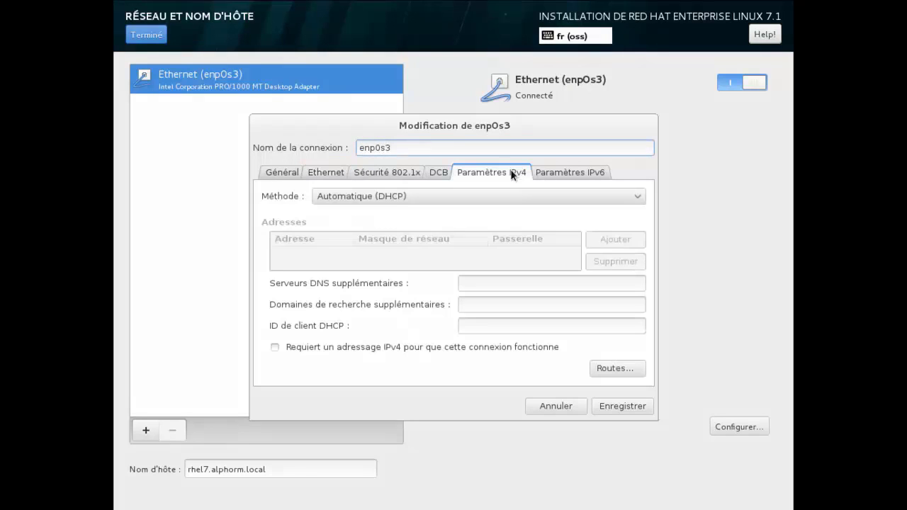
pyautogui.click(472, 196)
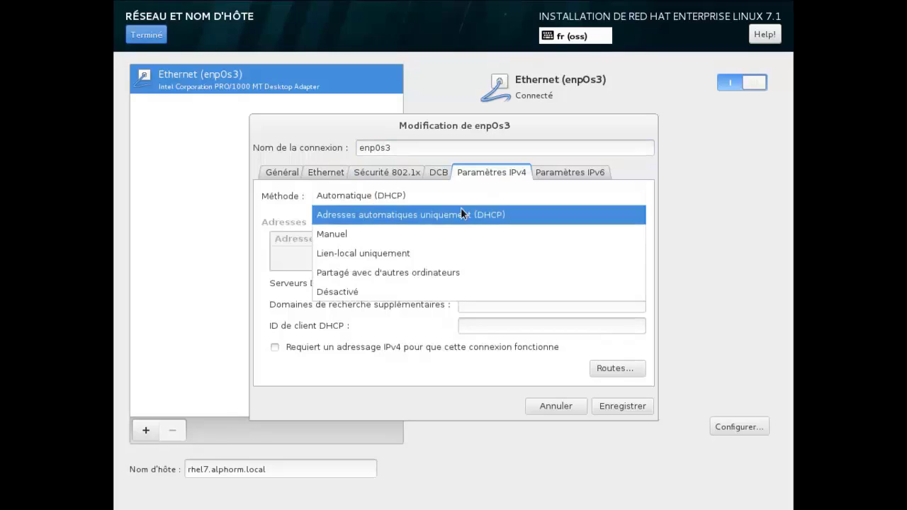
pyautogui.click(408, 239)
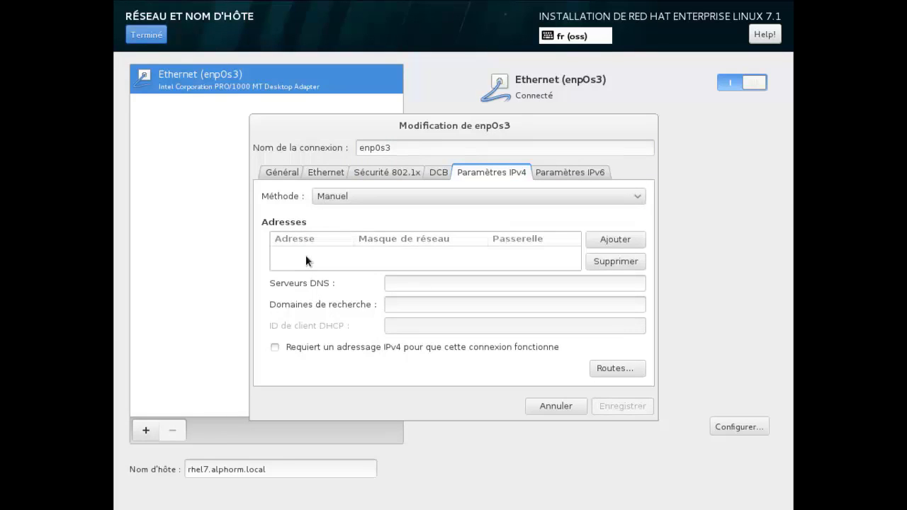
pyautogui.click(610, 238)
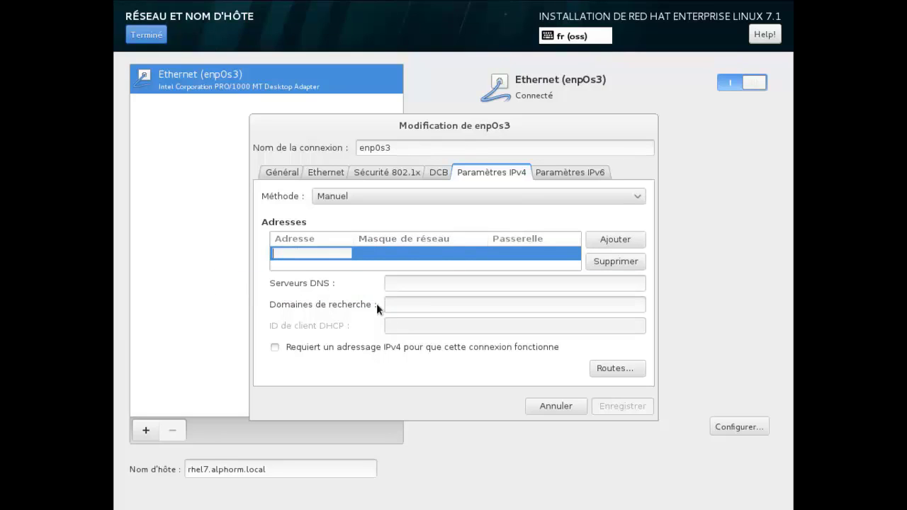
pyautogui.write('192.168.0.100')
pyautogui.press('Tab')
pyautogui.press('Tab')
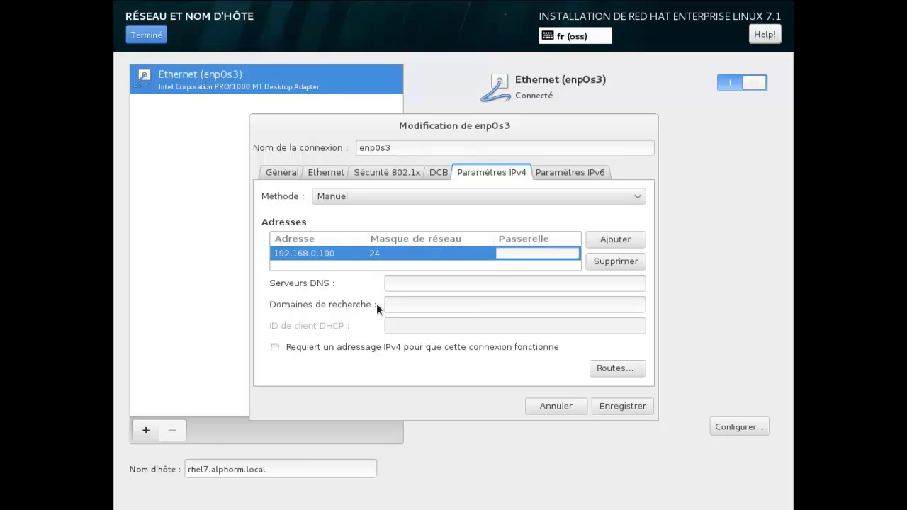
pyautogui.write('192.168.0.1')
# - Set the DNS server to 8.8.8.8, save the connection and finish the network and hostname configuration
pyautogui.click(433, 283)
pyautogui.write('8.8.8.8')
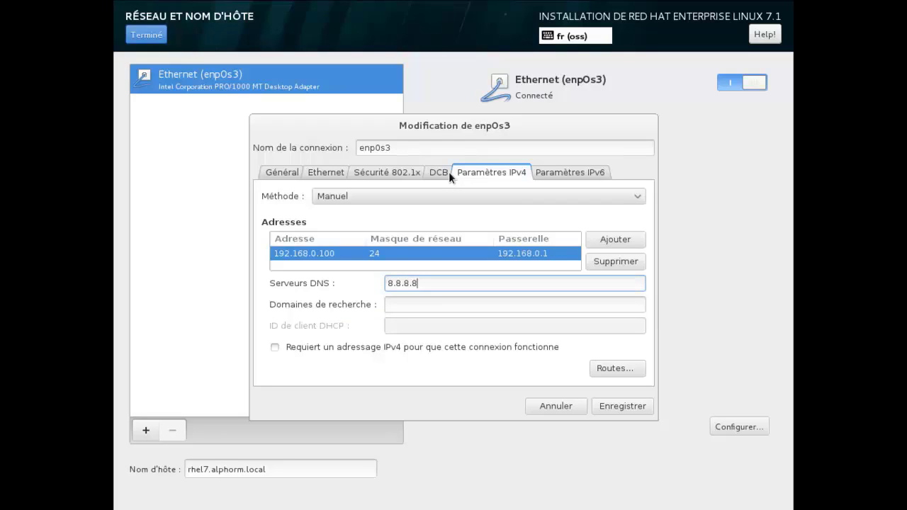
pyautogui.click(611, 409)
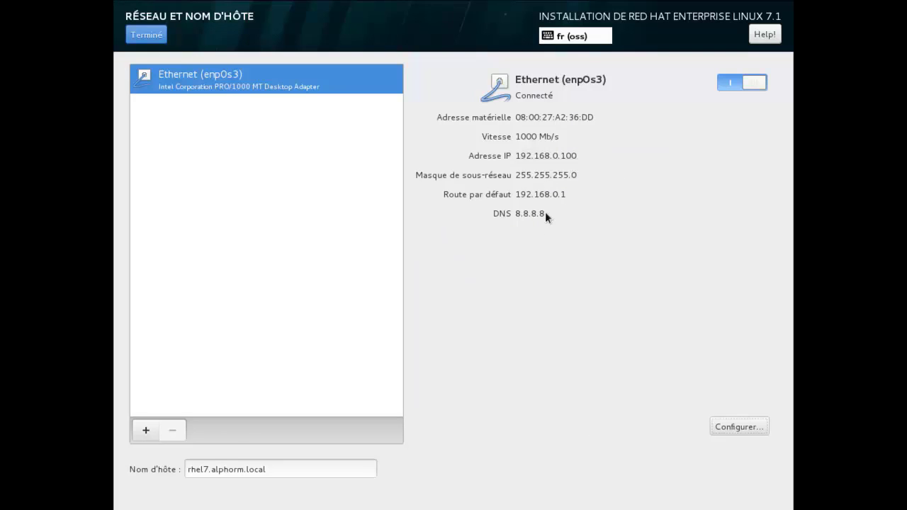
pyautogui.click(146, 35)
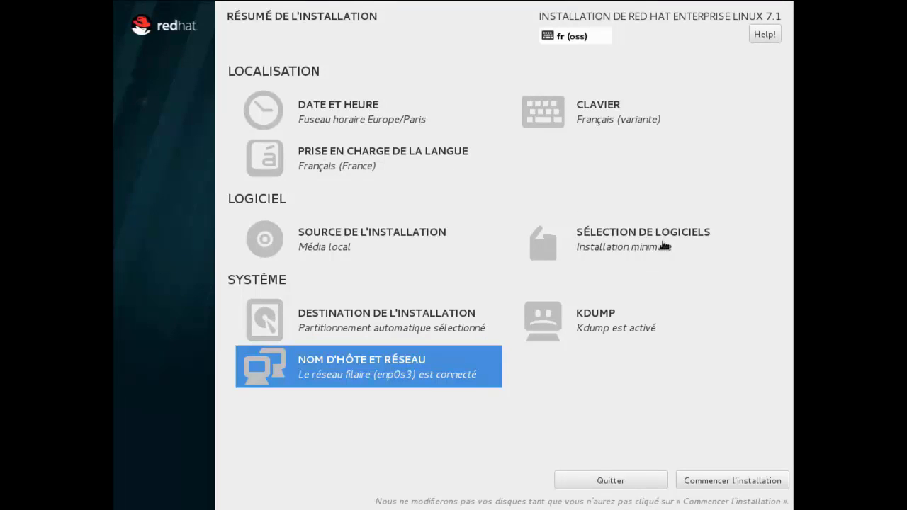
# - In the software selection, choose Serveur d'infrastructure as the base environment and browse its add-on modules
pyautogui.click(606, 252)
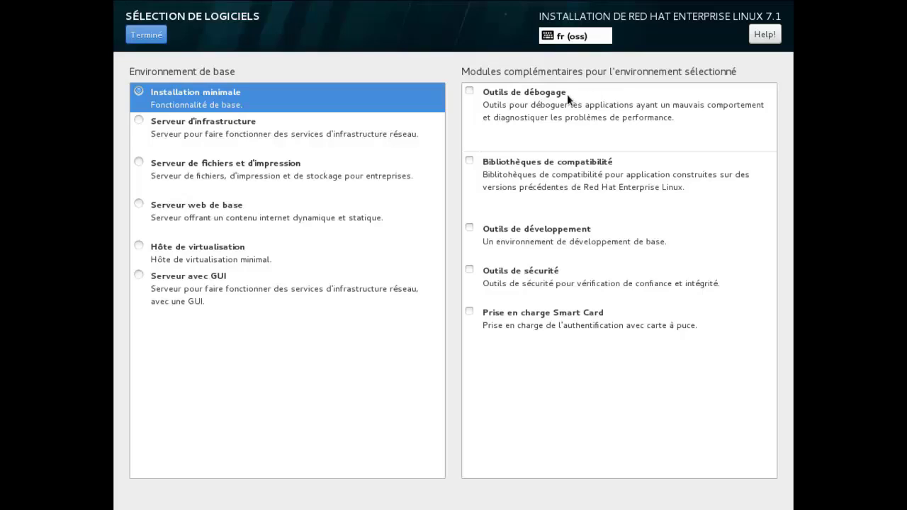
pyautogui.click(470, 164)
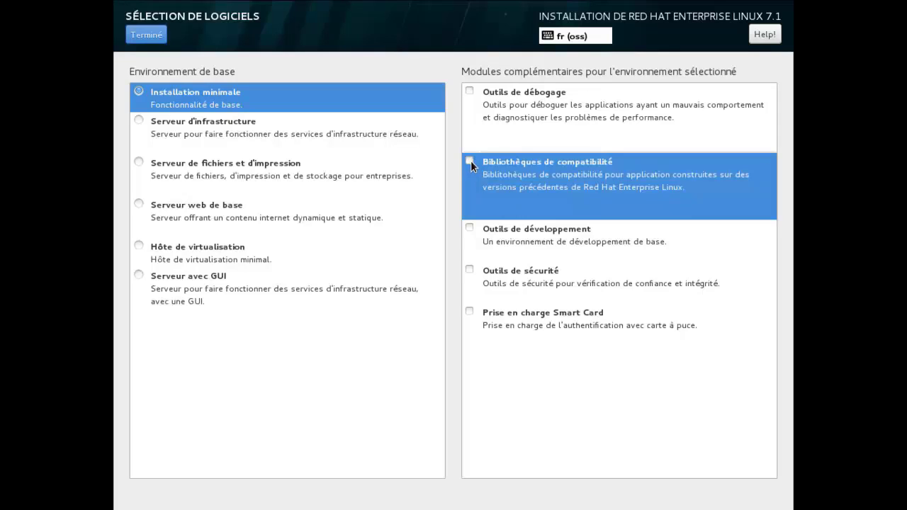
pyautogui.click(470, 270)
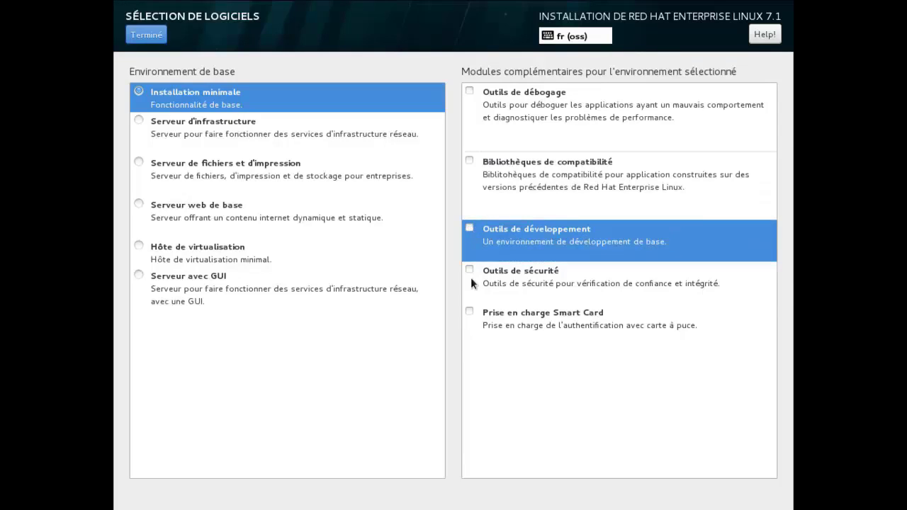
pyautogui.click(471, 270)
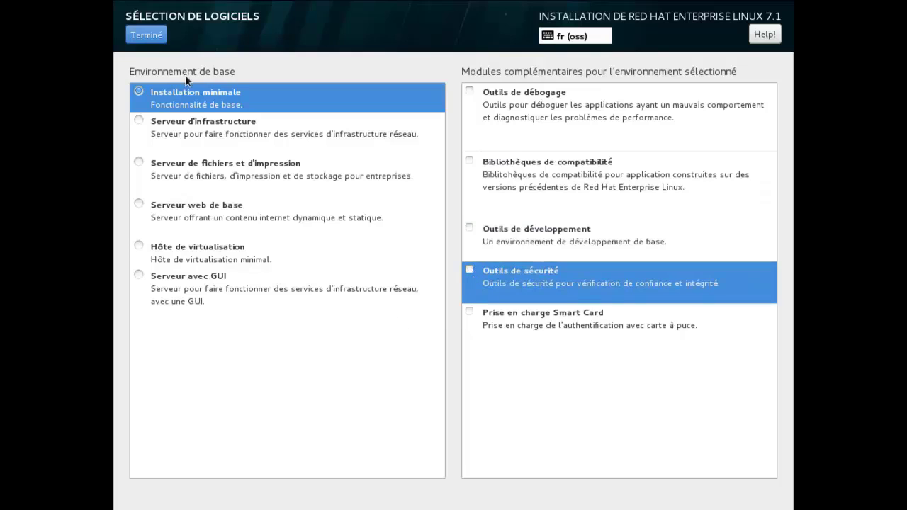
pyautogui.click(221, 131)
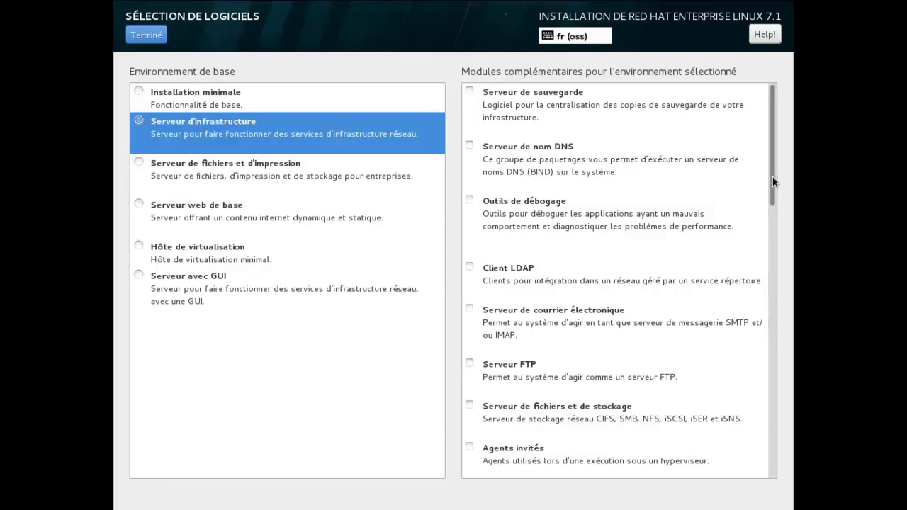
pyautogui.moveTo(773, 177); pyautogui.dragTo(769, 225)
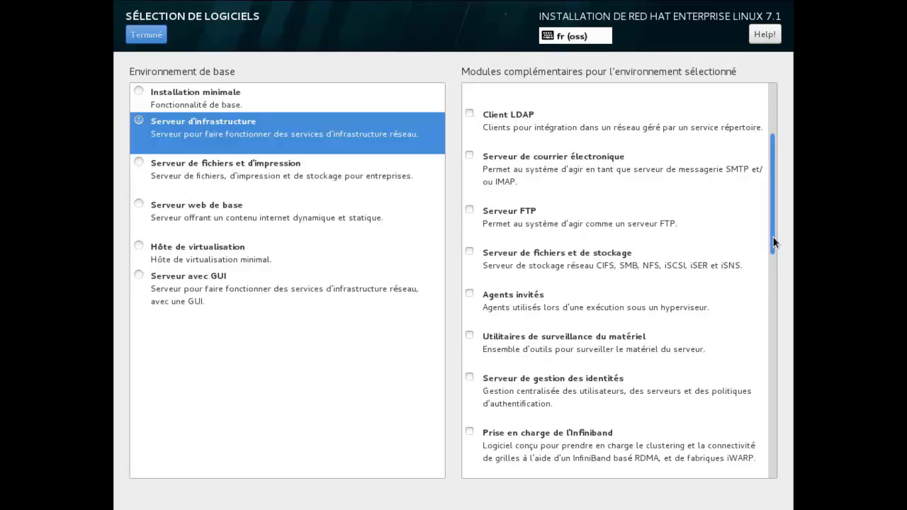
# - Choose Serveur de fichiers et d'impression as the base environment and browse its add-on modules
pyautogui.moveTo(773, 238); pyautogui.dragTo(765, 430)
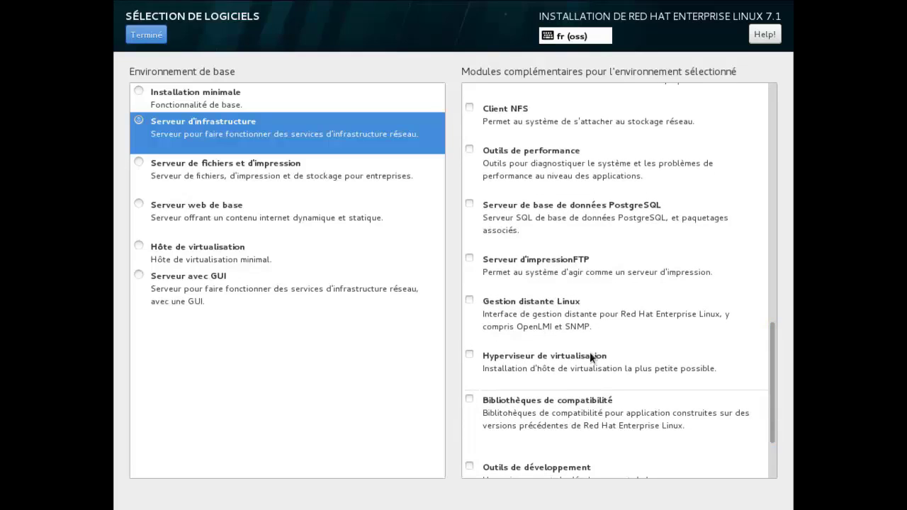
pyautogui.click(222, 165)
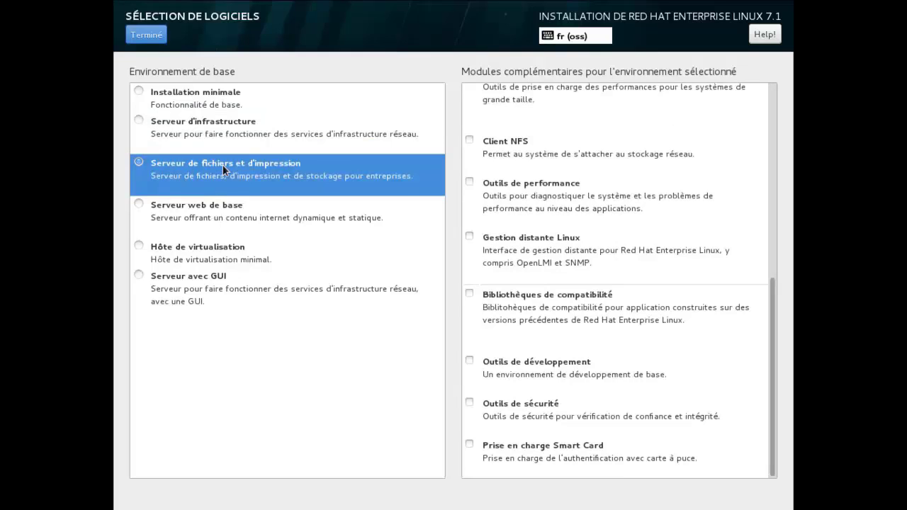
pyautogui.moveTo(774, 354); pyautogui.dragTo(784, 146)
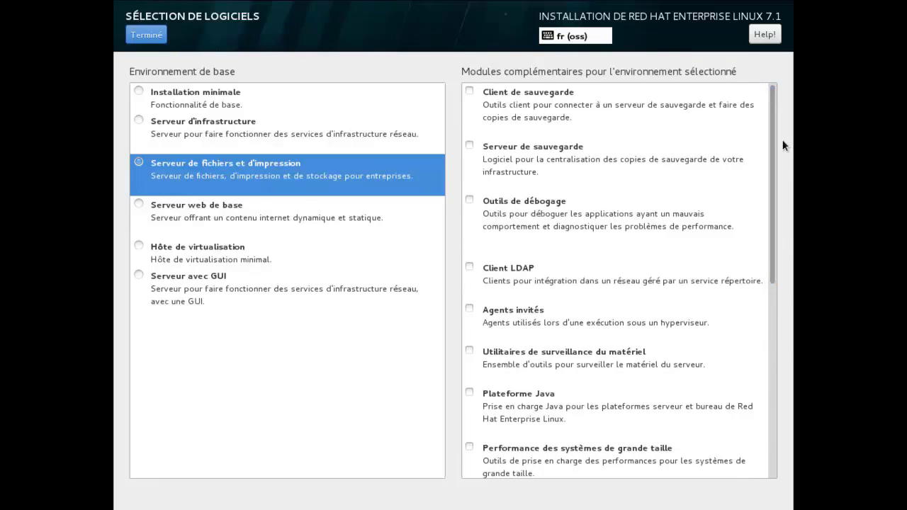
# - Choose Serveur web de base as the base environment and look through its add-on modules
pyautogui.click(194, 222)
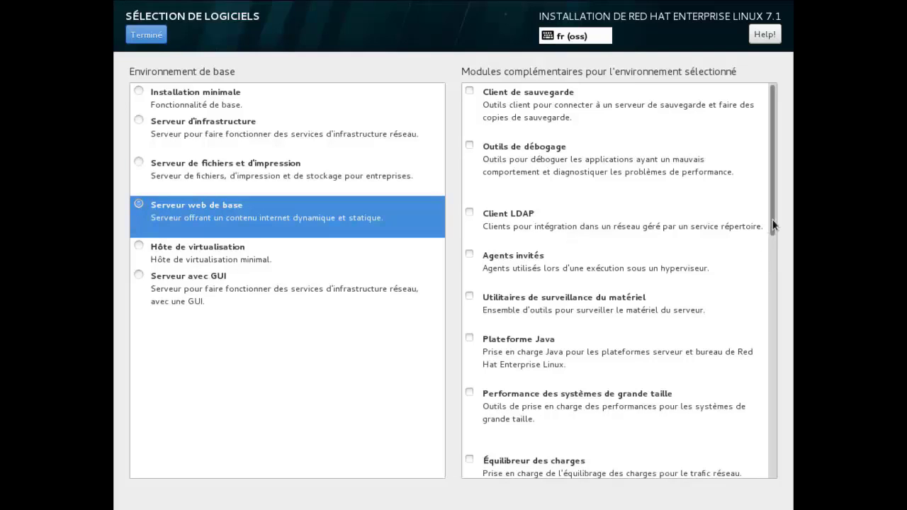
pyautogui.scroll(-5, 774, 230)
pyautogui.scroll(-8, 778, 260)
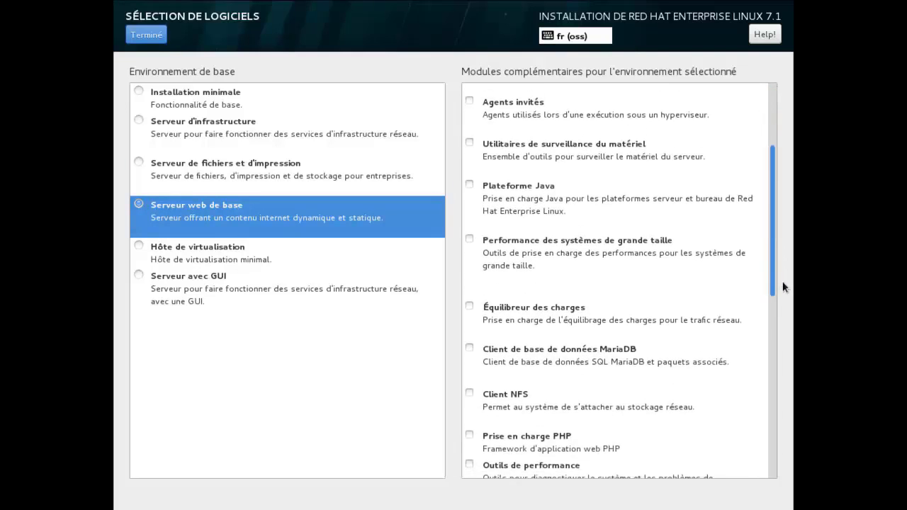
pyautogui.scroll(-2, 788, 320)
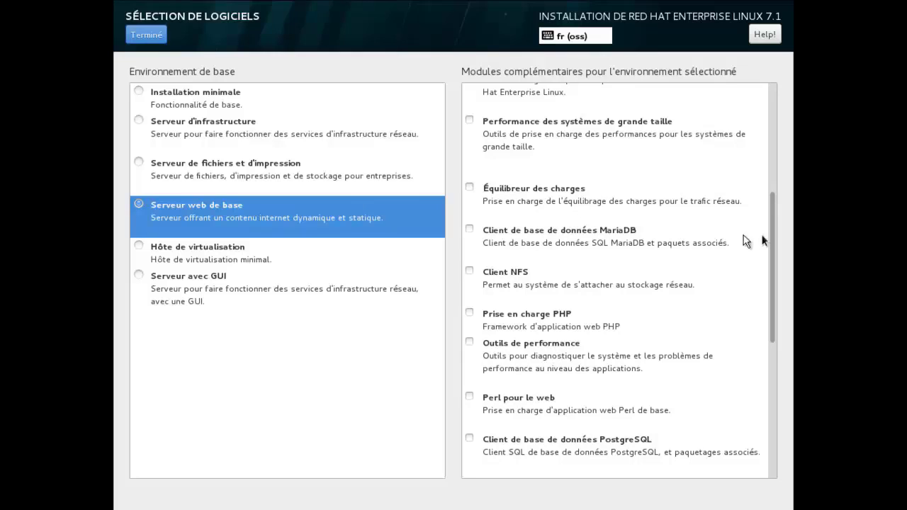
# - Choose Hôte de virtualisation as the base environment and try its Plateforme de virtualisation add-on module
pyautogui.click(201, 260)
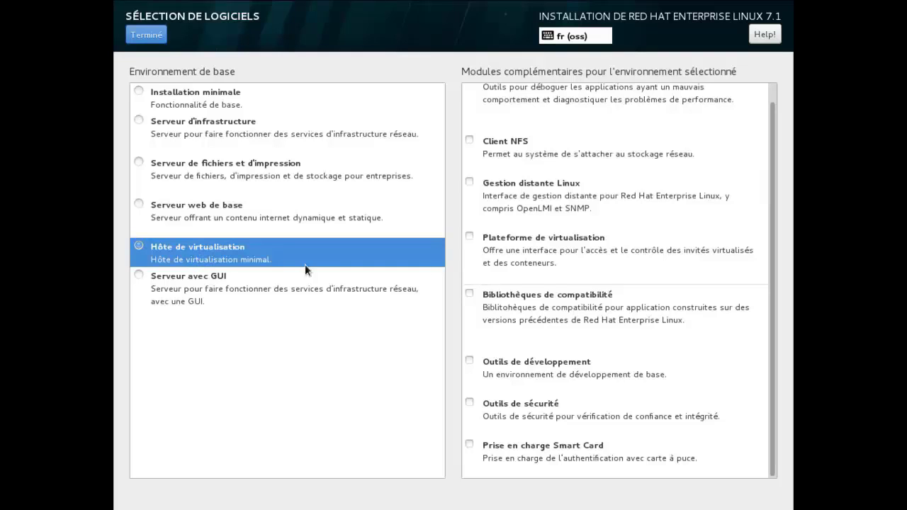
pyautogui.moveTo(773, 201); pyautogui.dragTo(778, 237)
pyautogui.click(545, 248)
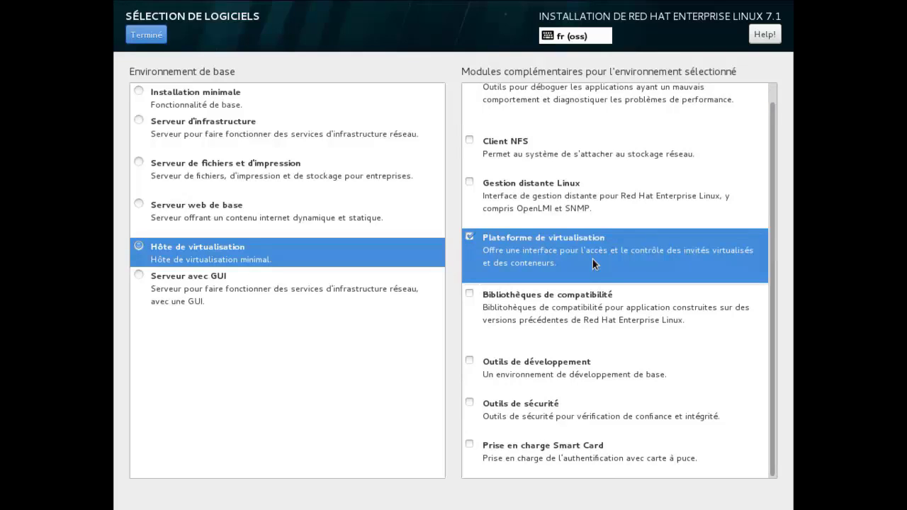
pyautogui.click(533, 236)
# - Choose Serveur avec GUI as the base environment and browse its full list of add-on modules
pyautogui.click(200, 292)
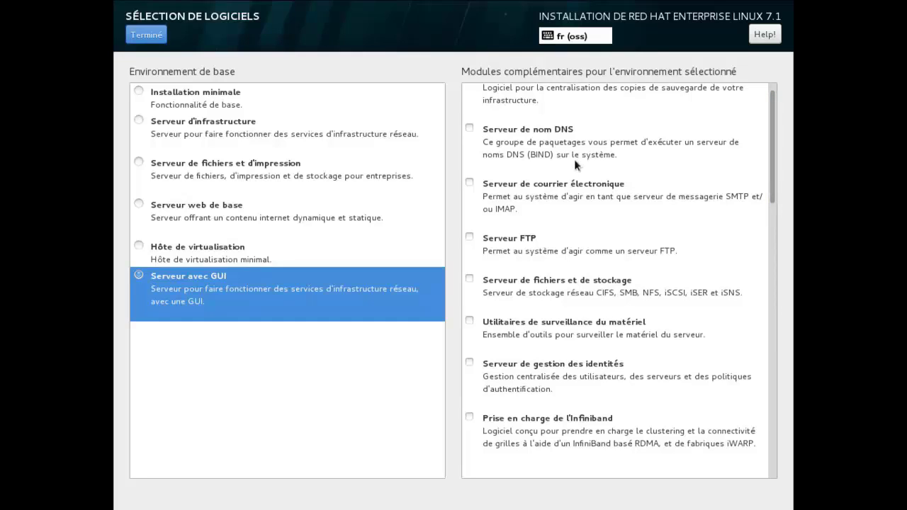
pyautogui.click(550, 293)
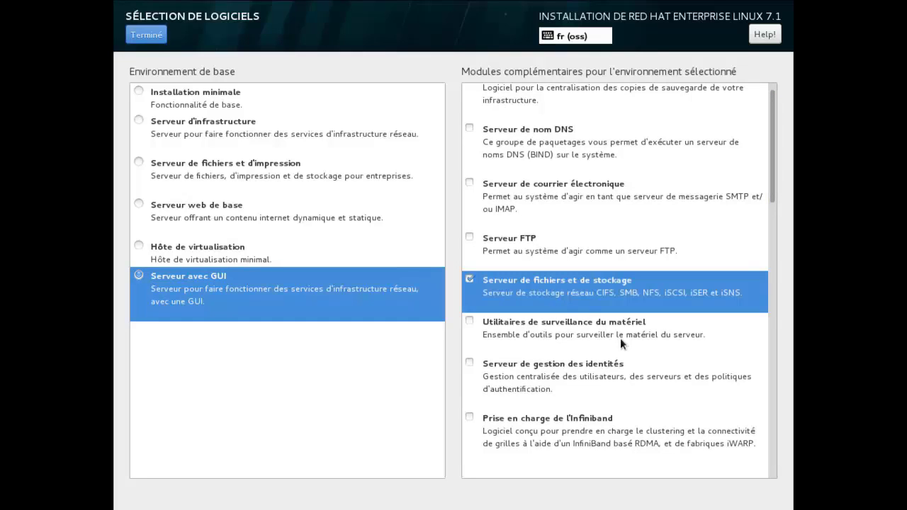
pyautogui.click(513, 290)
pyautogui.scroll(-4, 772, 206)
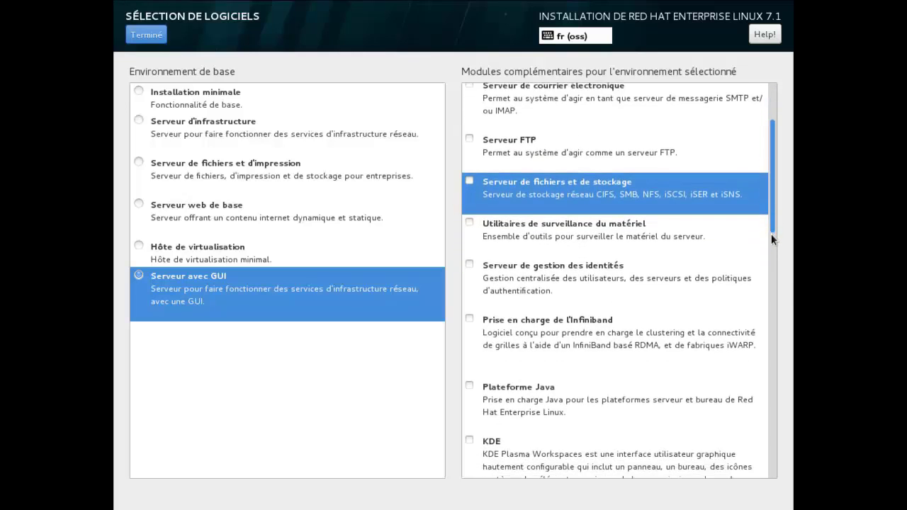
pyautogui.moveTo(773, 260); pyautogui.dragTo(769, 310)
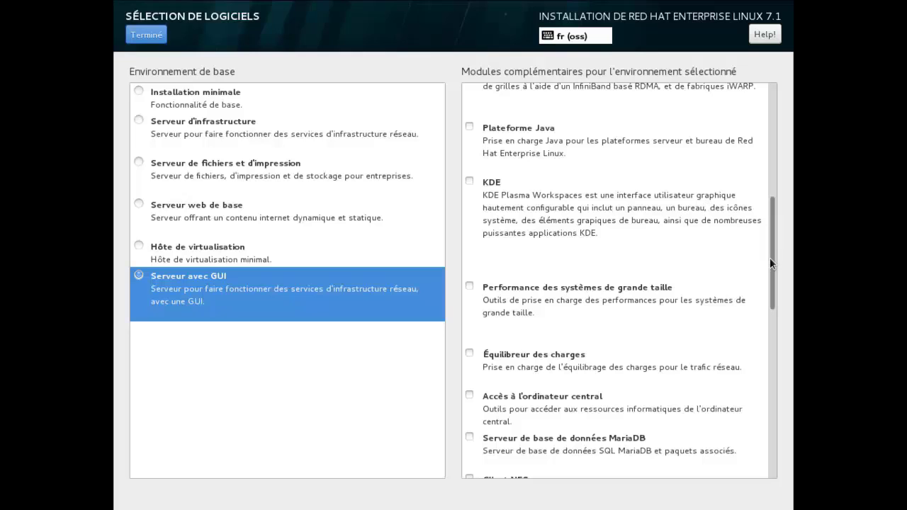
pyautogui.moveTo(770, 257); pyautogui.dragTo(762, 437)
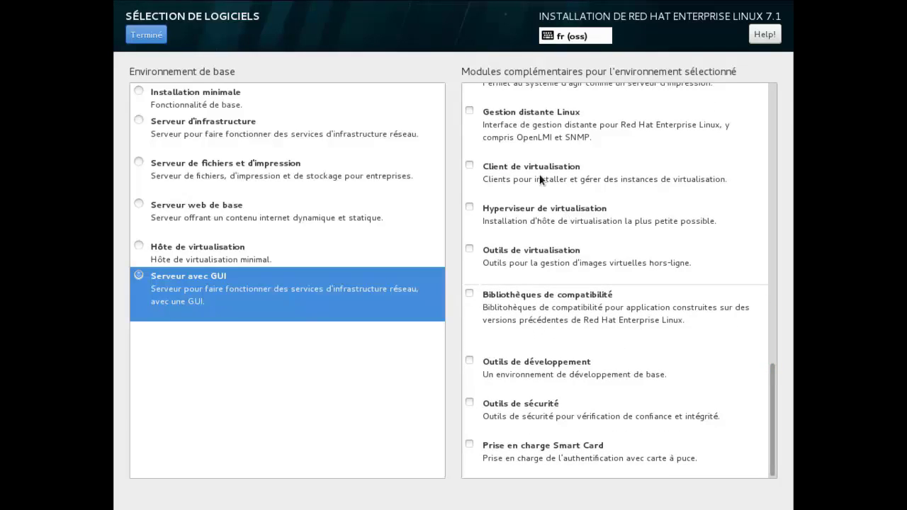
# - Add only the Hyperviseur de virtualisation module to the Serveur avec GUI environment
pyautogui.click(552, 208)
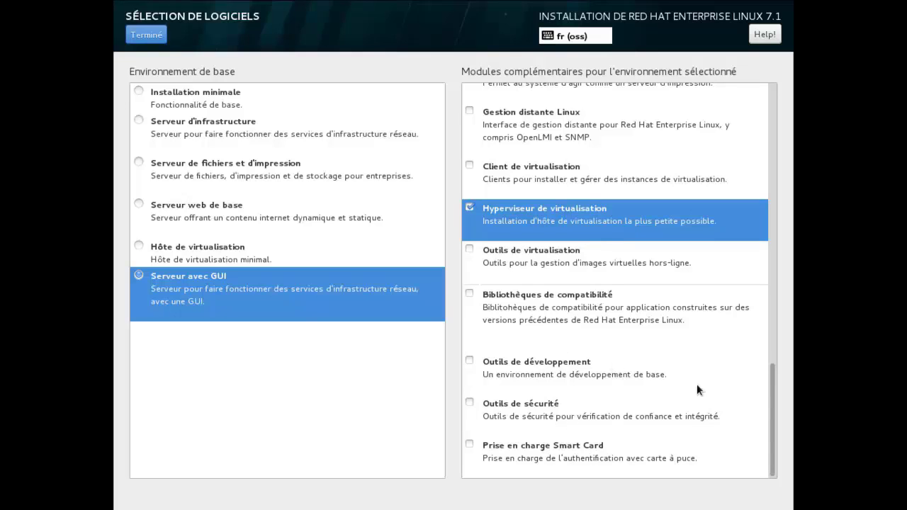
pyautogui.scroll(5, 772, 403)
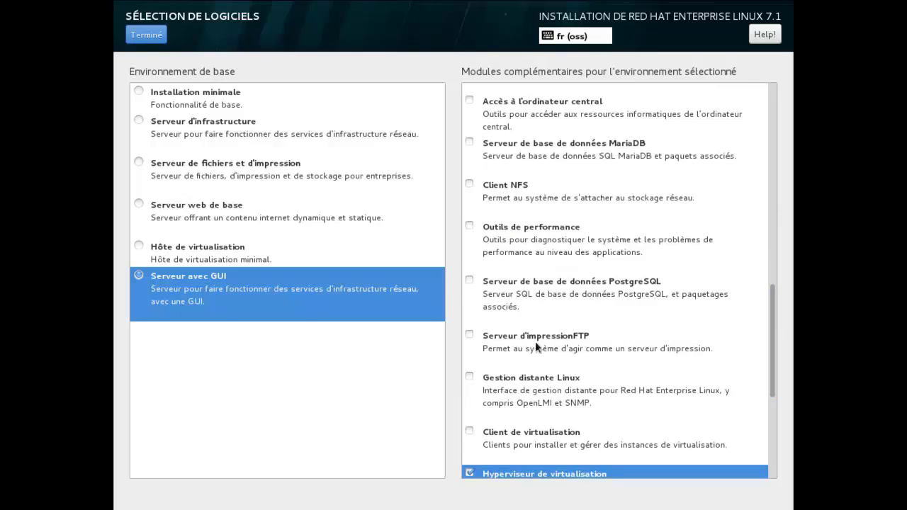
pyautogui.scroll(1, 627, 348)
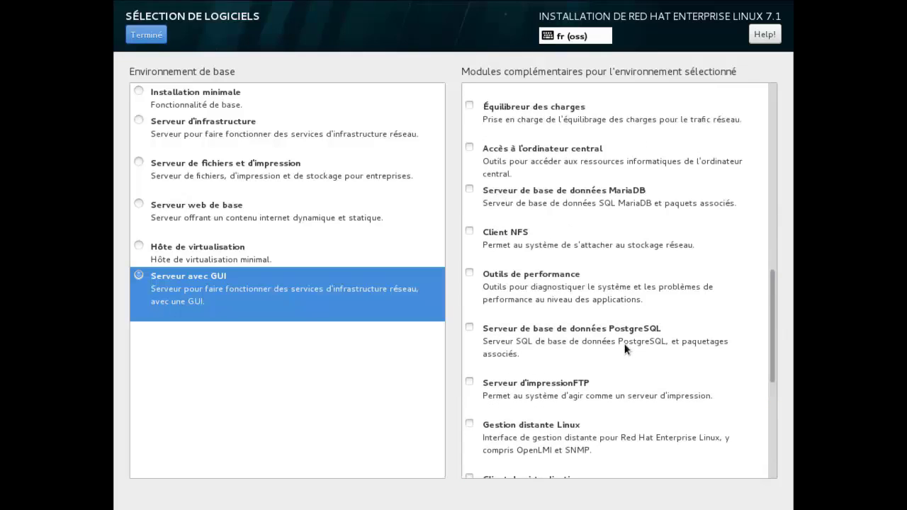
pyautogui.click(522, 147)
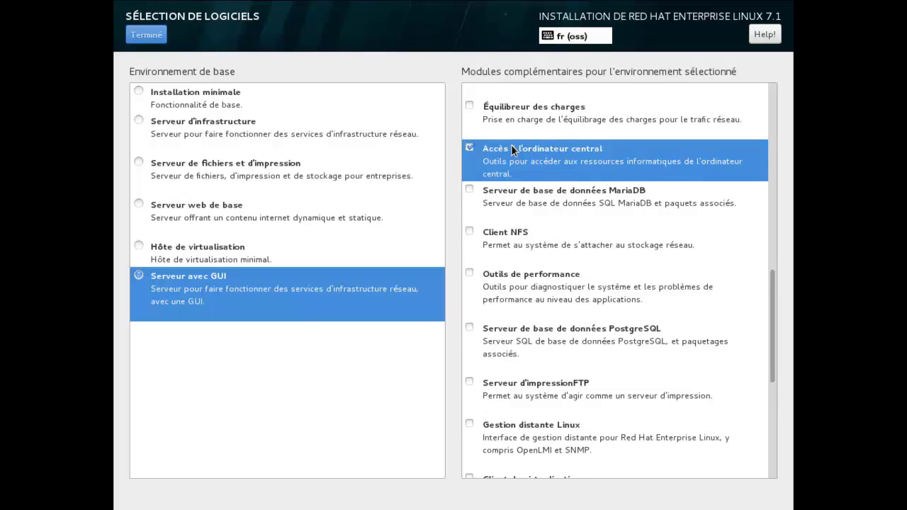
pyautogui.click(512, 145)
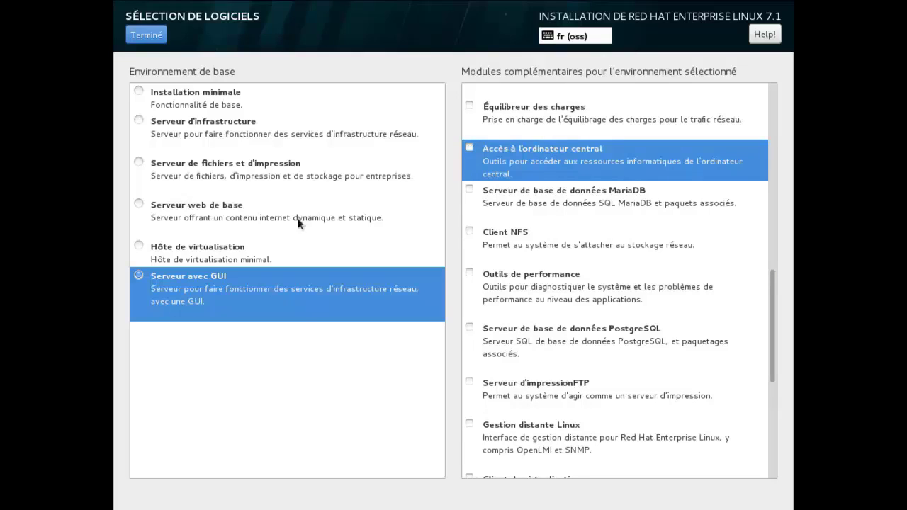
# - Finish the software selection and start the installation from the installation summary
pyautogui.click(147, 36)
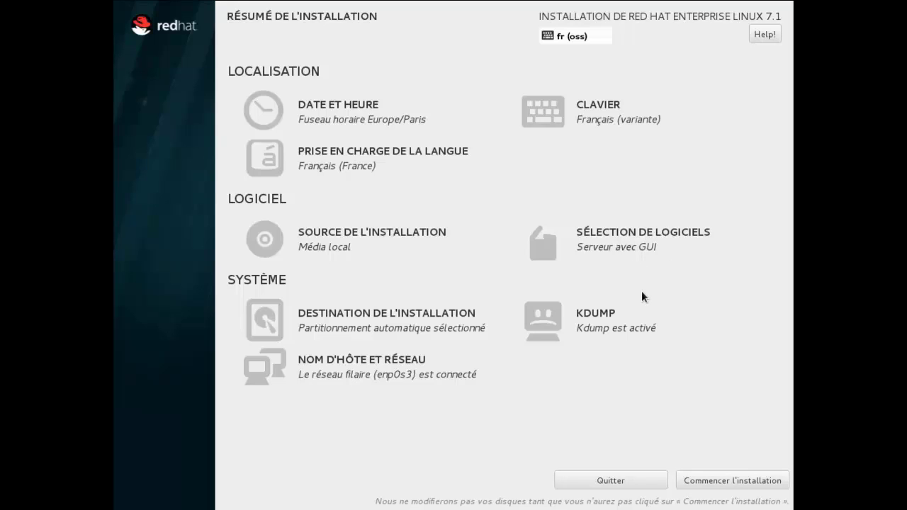
pyautogui.click(731, 481)
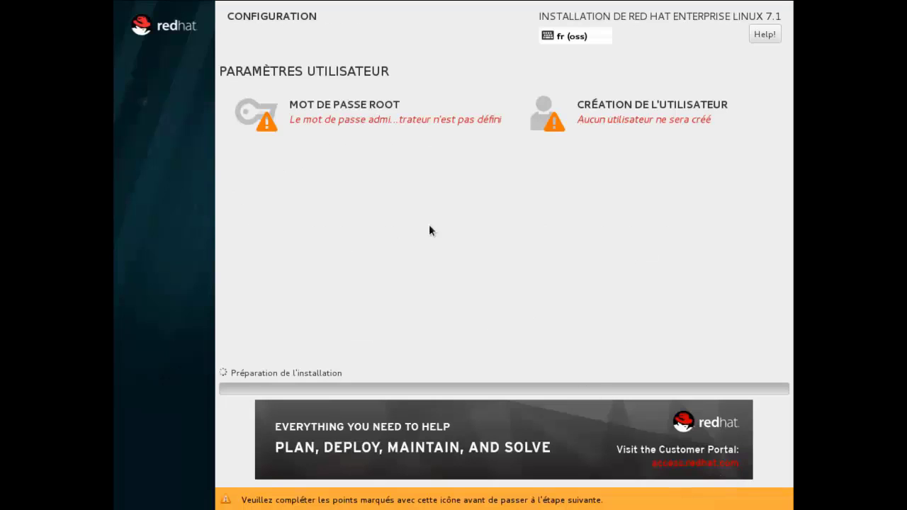
# - Enter and confirm the root administrator password, accepting it despite its weak strength
pyautogui.click(338, 110)
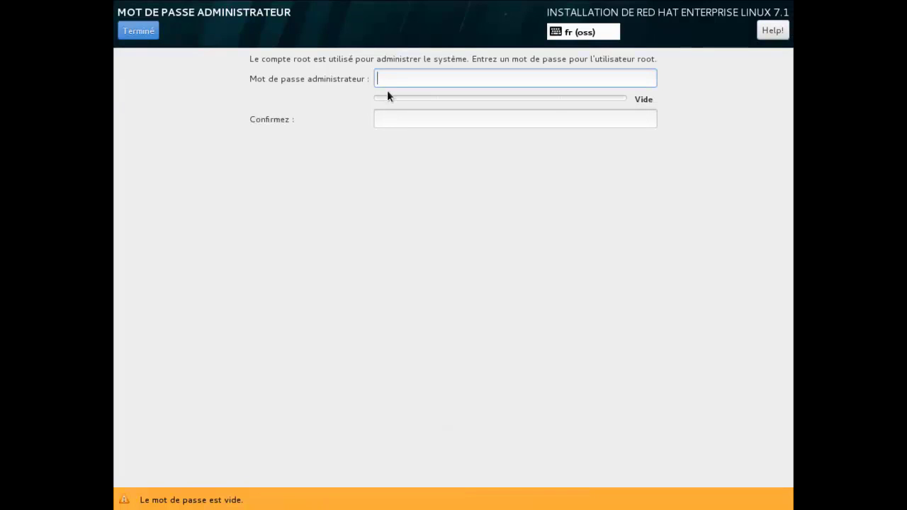
pyautogui.write('••••••')
pyautogui.press('Tab')
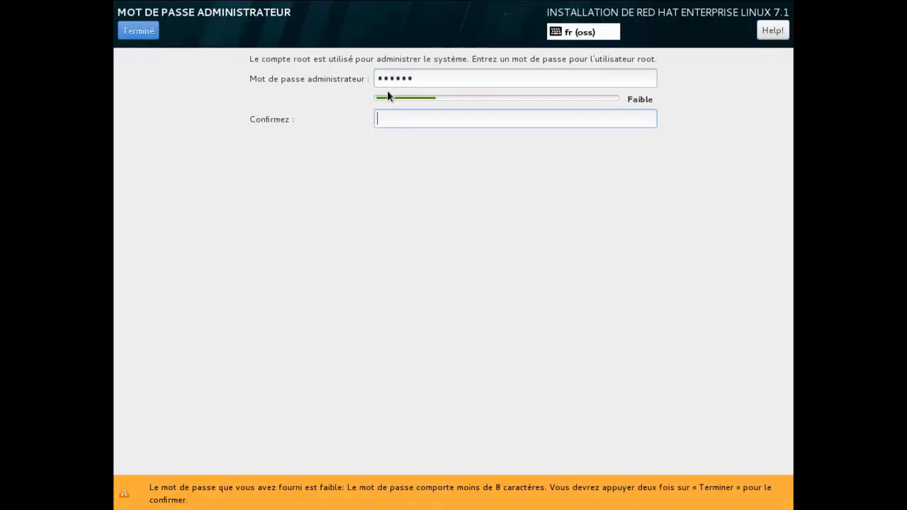
pyautogui.write('••••••')
pyautogui.click(137, 36)
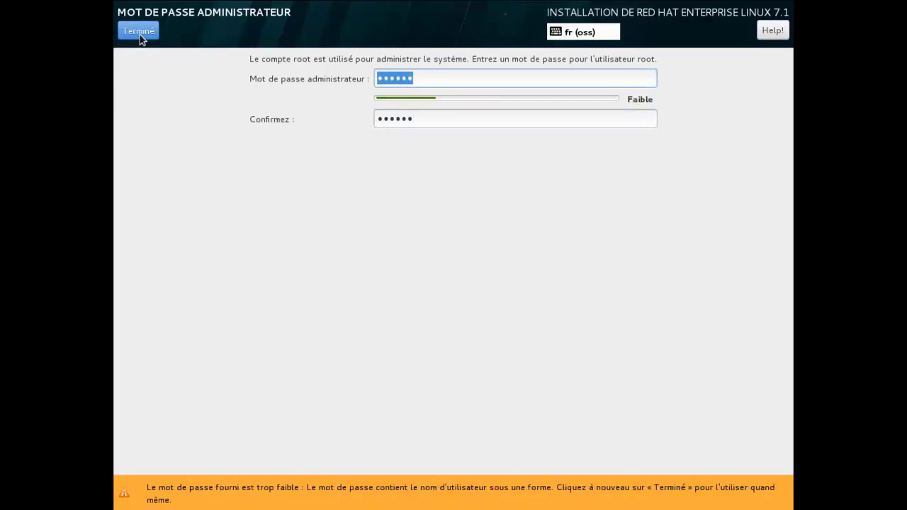
pyautogui.click(136, 36)
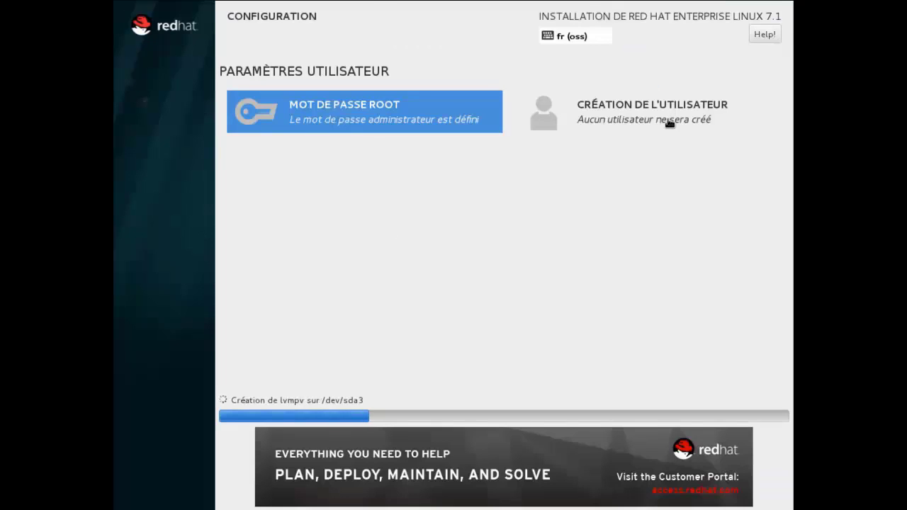
# - Create a user account by entering the user's full name, and make this user an administrator
pyautogui.click(669, 123)
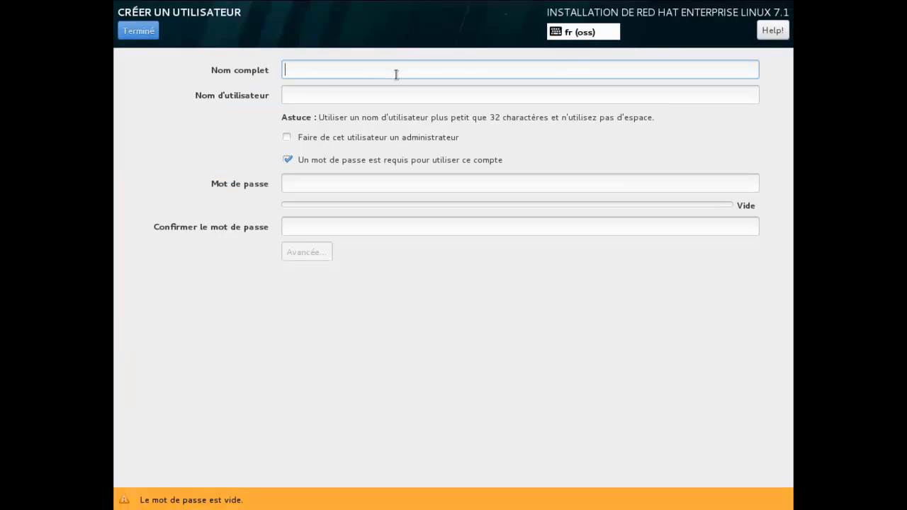
pyautogui.write('lu')
pyautogui.press('Tab')
pyautogui.press('Tab')
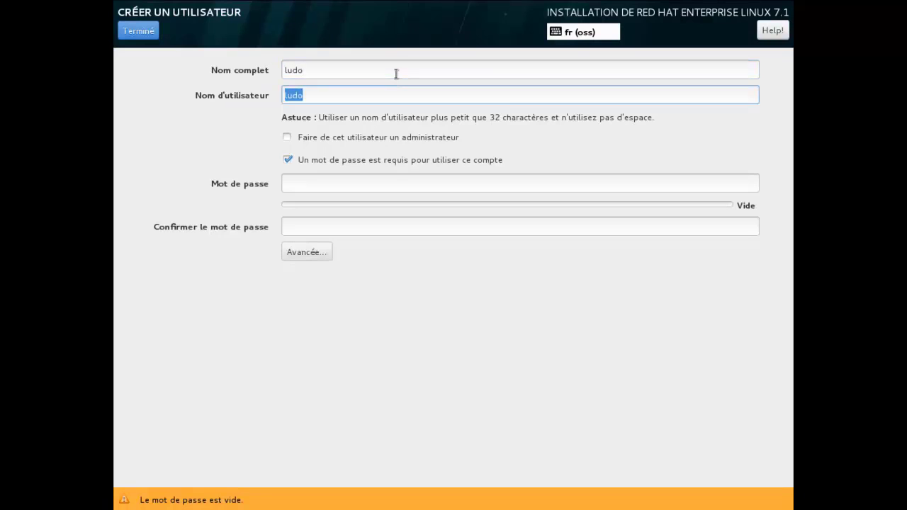
pyautogui.press('space')
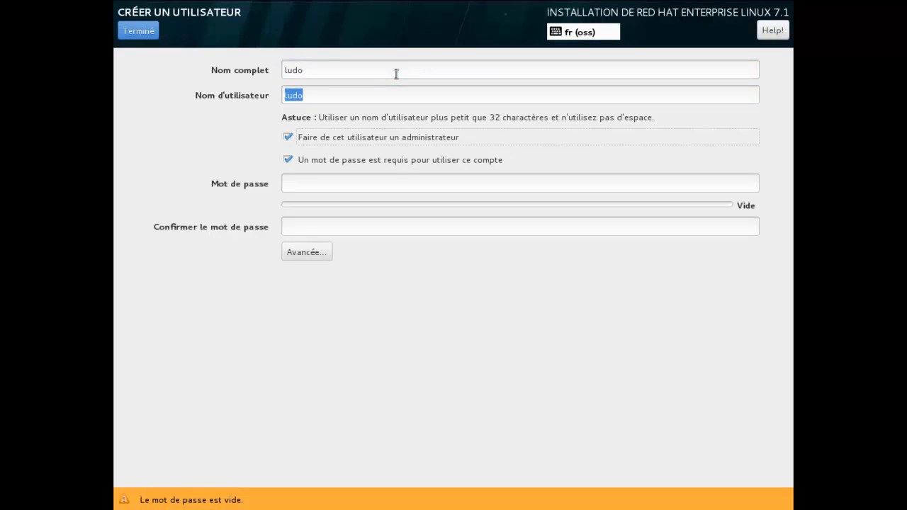
# - Enter and confirm the new user's account password, accepting it despite its weak strength, and finish the user creation
pyautogui.press('Tab')
pyautogui.press('Tab')
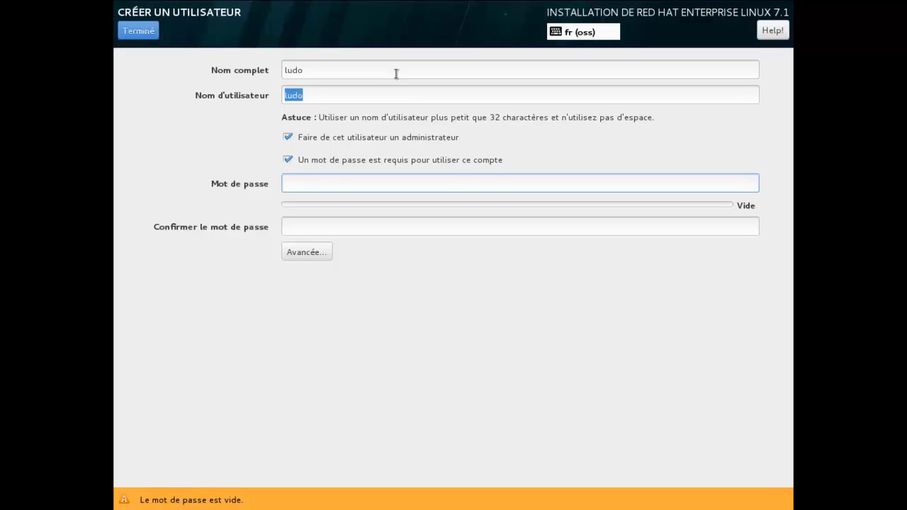
pyautogui.write('******')
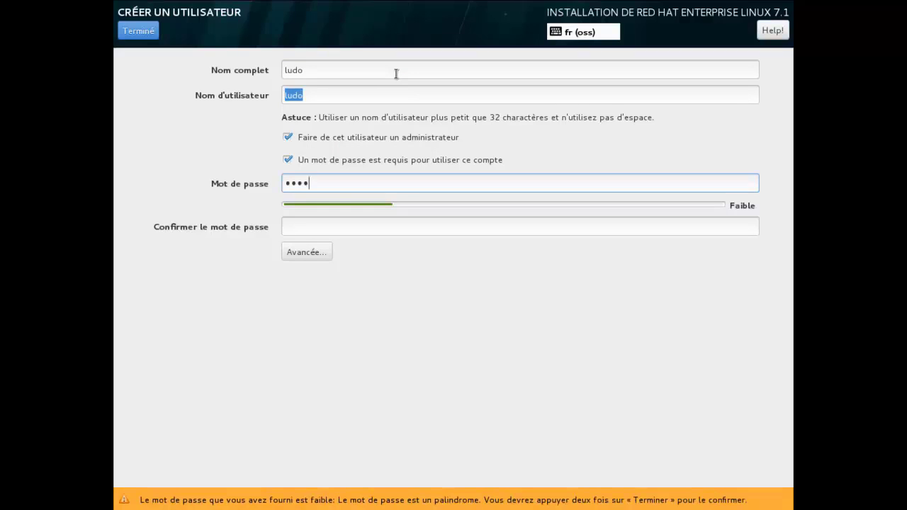
pyautogui.press('Tab')
pyautogui.write('****')
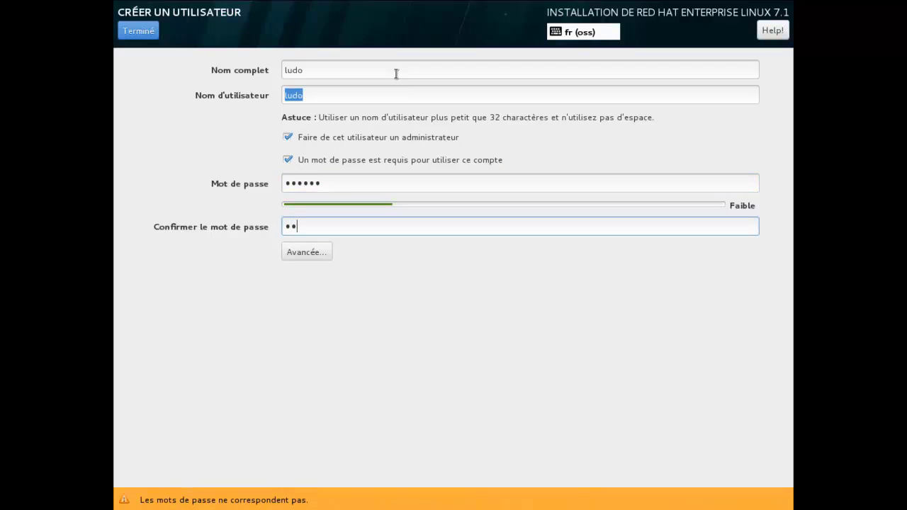
pyautogui.write('**')
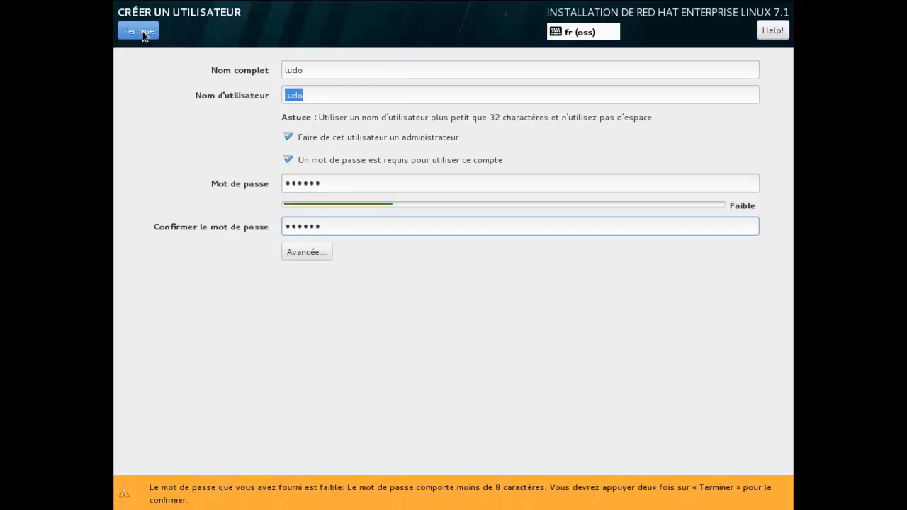
pyautogui.click(145, 35)
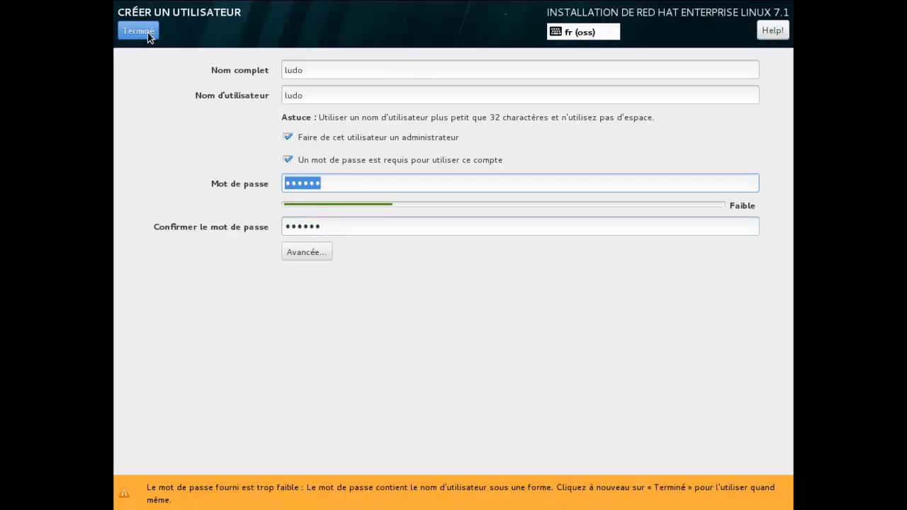
pyautogui.click(148, 33)
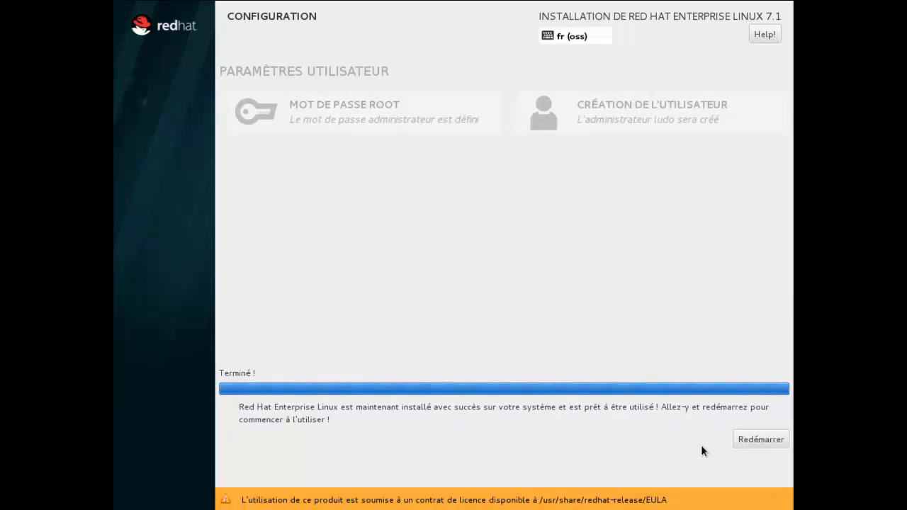
# - Restart into the installed system and accept the licence agreement in the initial configuration
pyautogui.click(753, 441)
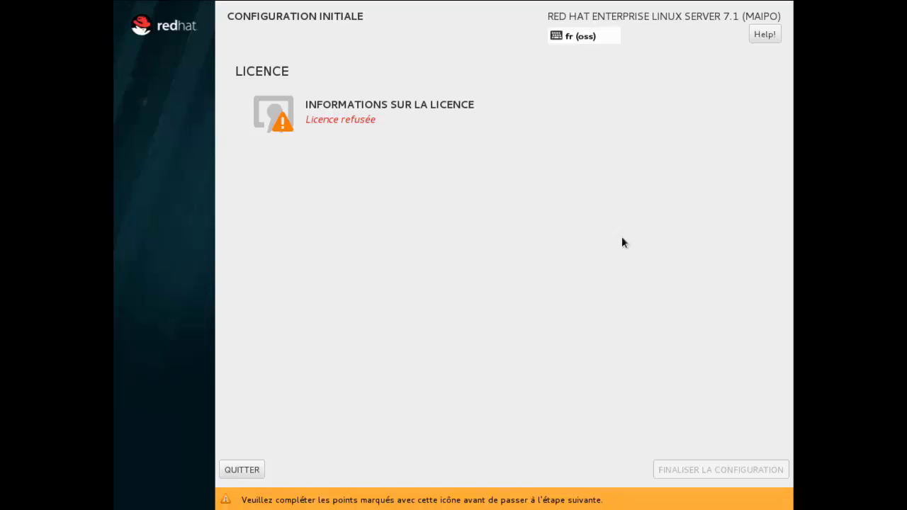
pyautogui.click(353, 121)
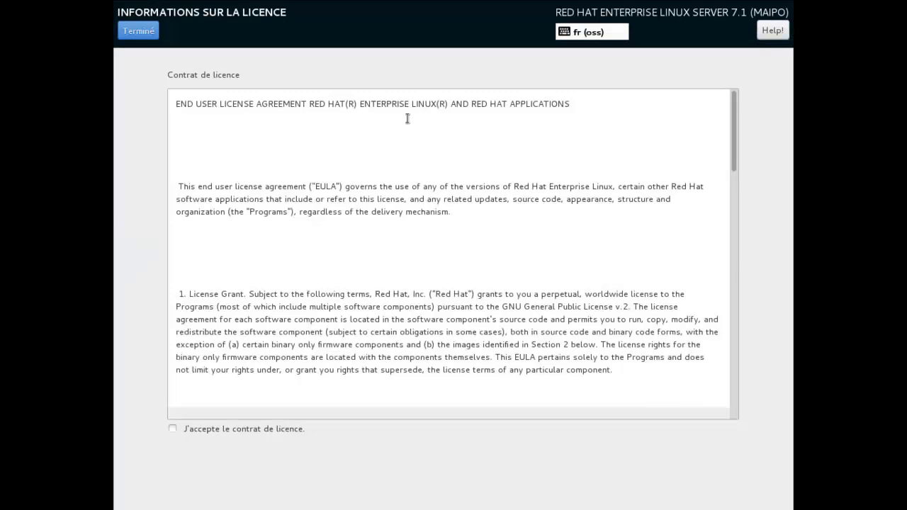
pyautogui.moveTo(735, 157); pyautogui.dragTo(719, 424)
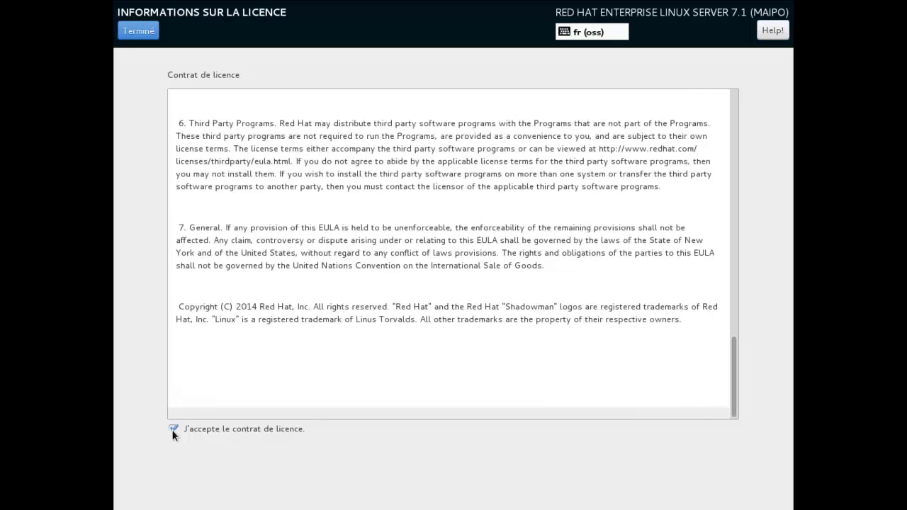
pyautogui.click(127, 31)
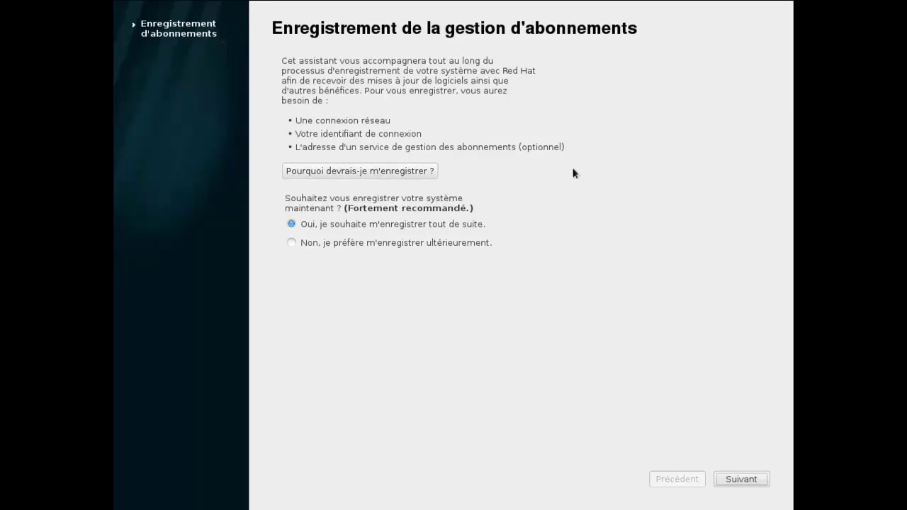
# - Decline immediate subscription registration with "Non, je préfère m'enregistrer ultérieurement", and log in to the created user account
pyautogui.click(382, 243)
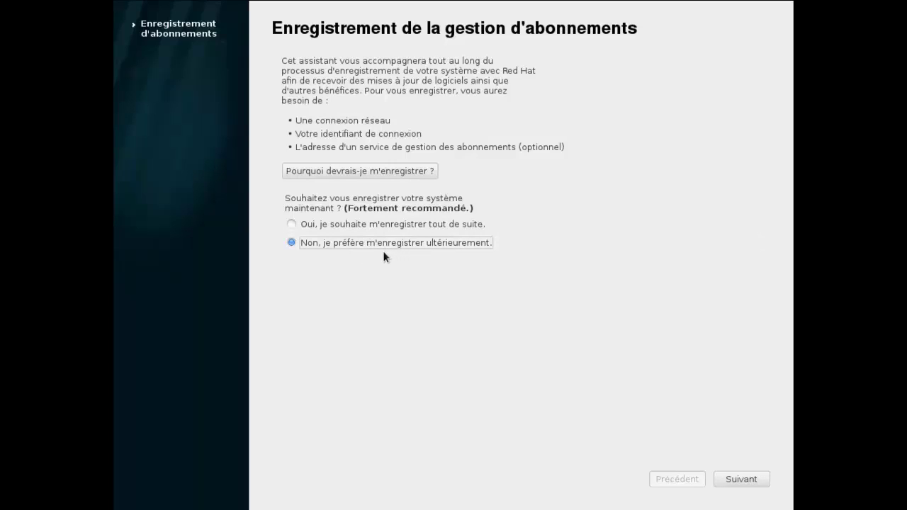
pyautogui.click(372, 225)
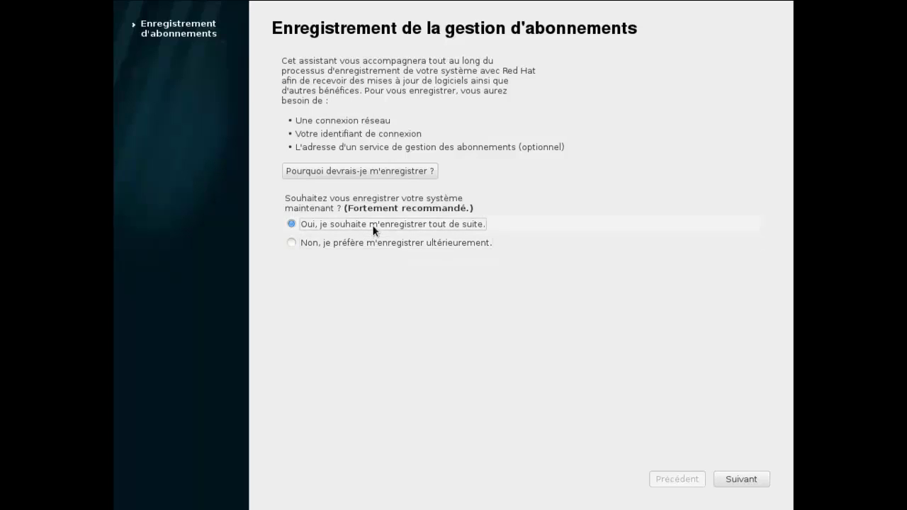
pyautogui.click(384, 246)
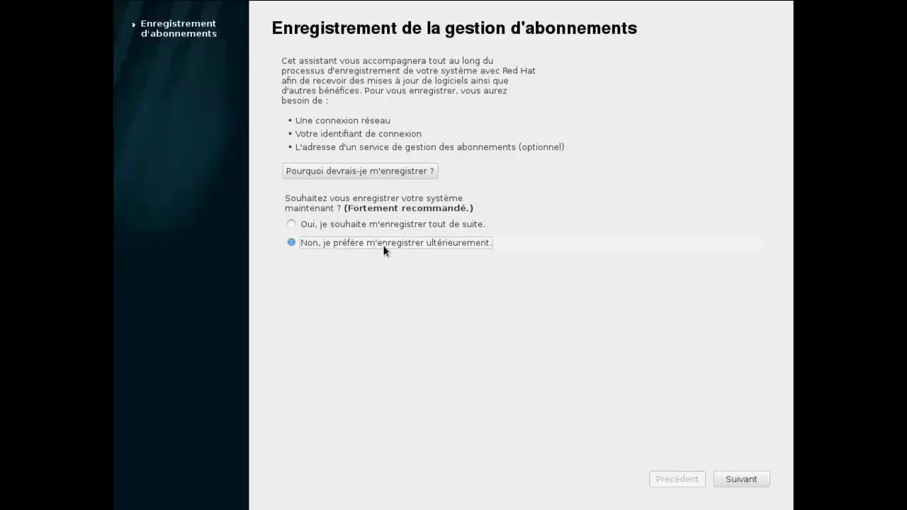
pyautogui.click(742, 480)
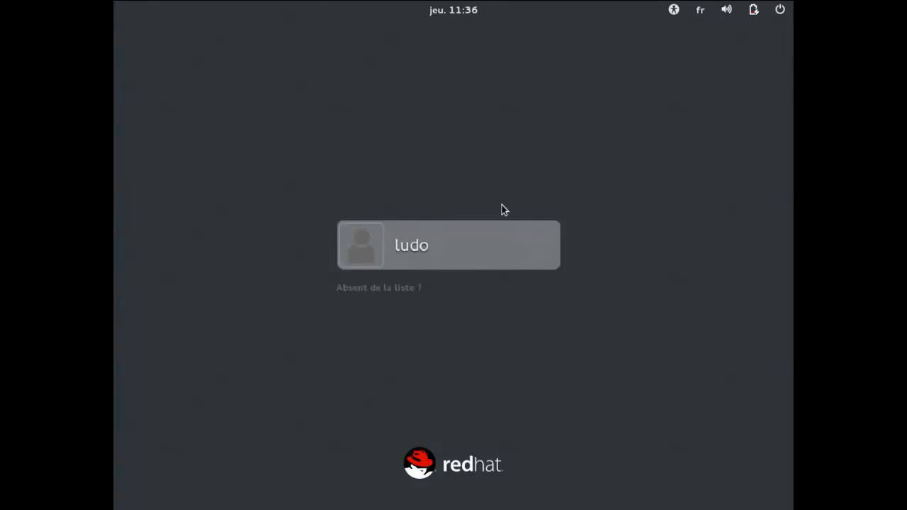
pyautogui.click(422, 258)
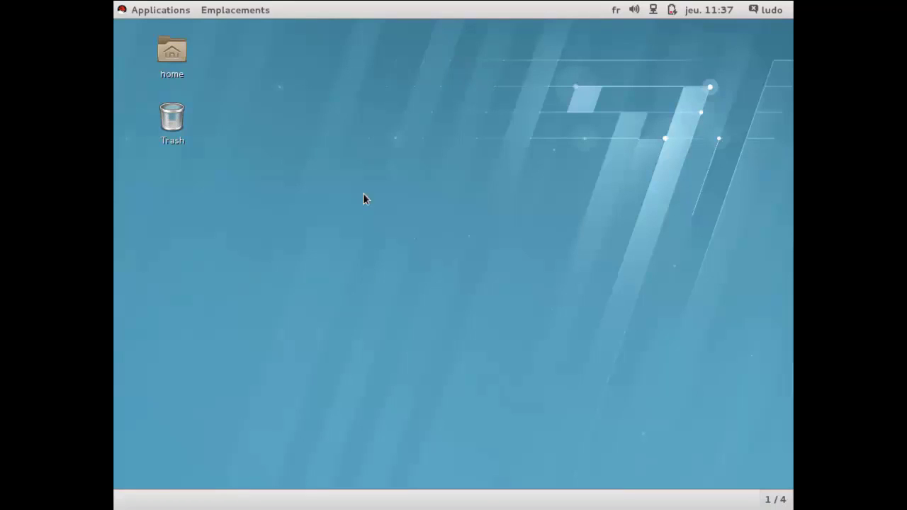
pyautogui.click(174, 17)
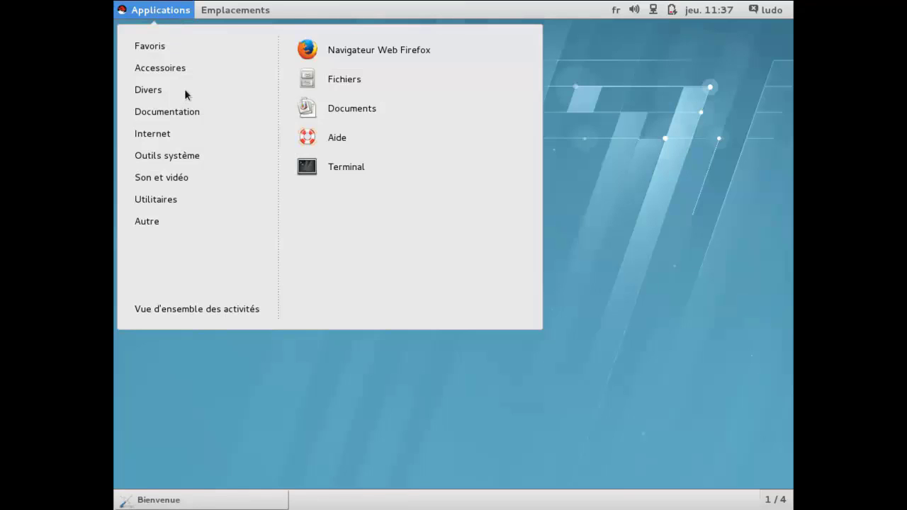
pyautogui.moveTo(206, 80)
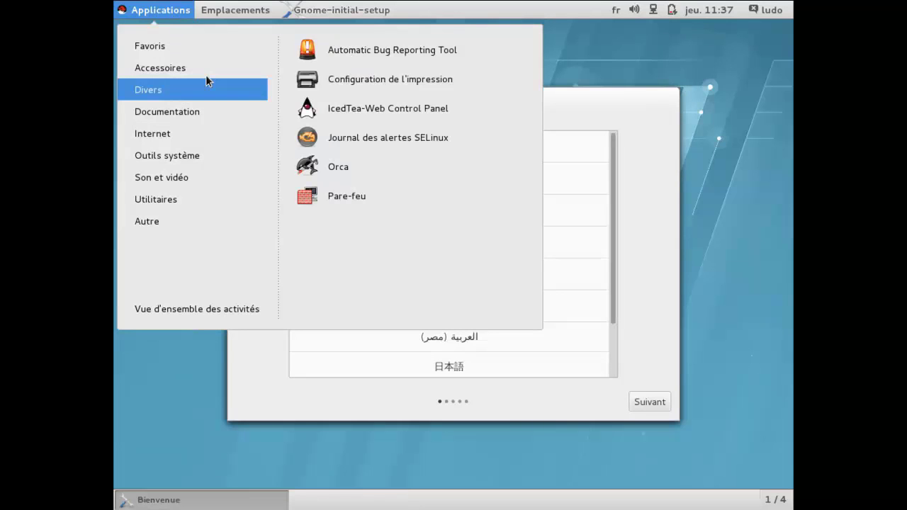
pyautogui.click(666, 174)
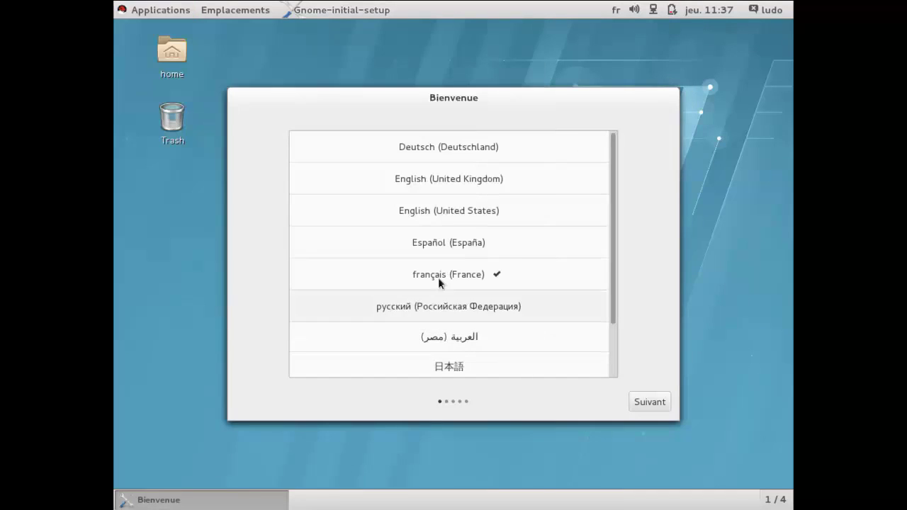
# - Complete the welcome setup with français (France) and the Français (variante) input source, without adding an online account, and start using the system
pyautogui.click(662, 403)
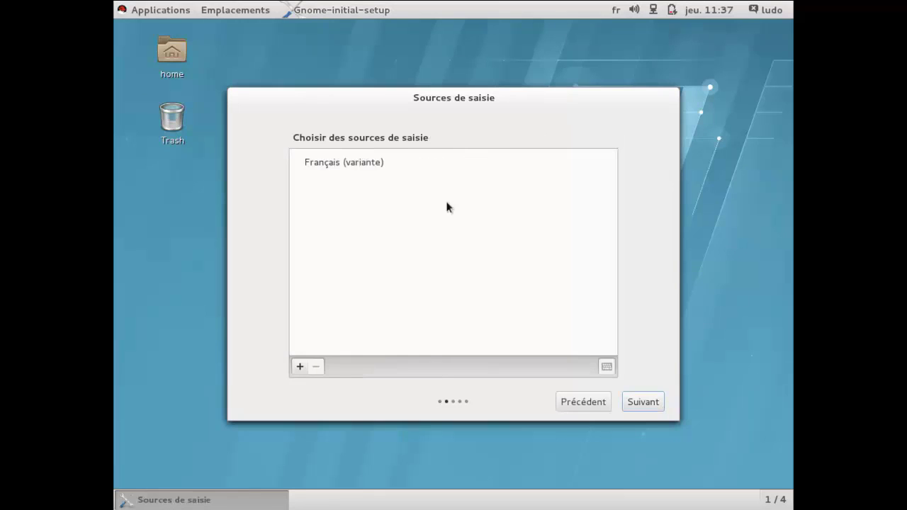
pyautogui.click(646, 401)
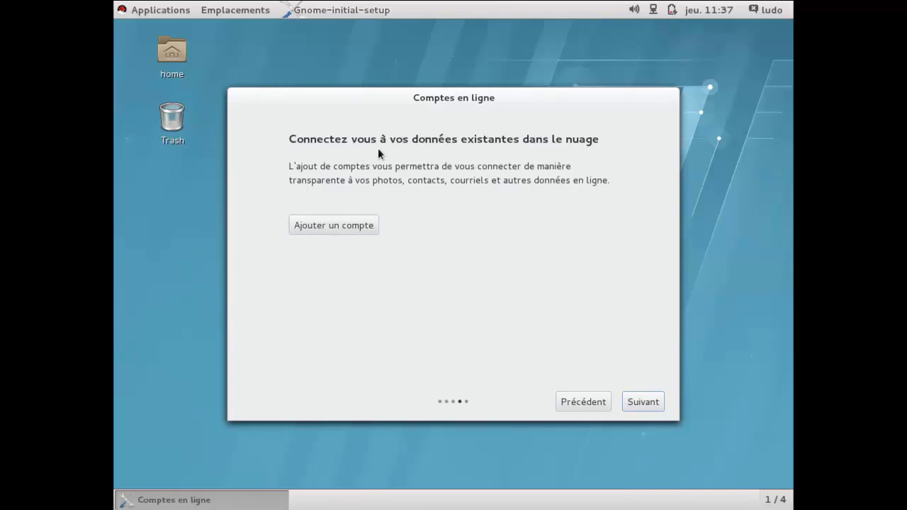
pyautogui.click(662, 404)
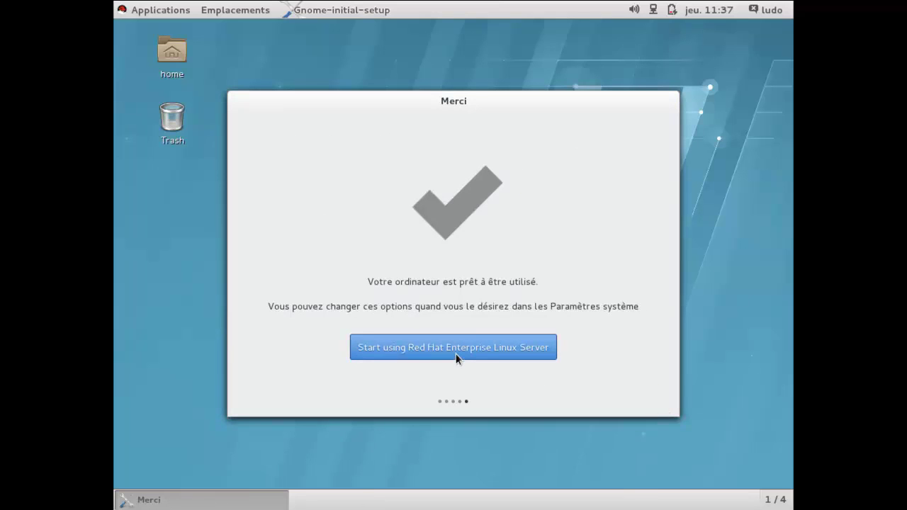
pyautogui.click(456, 357)
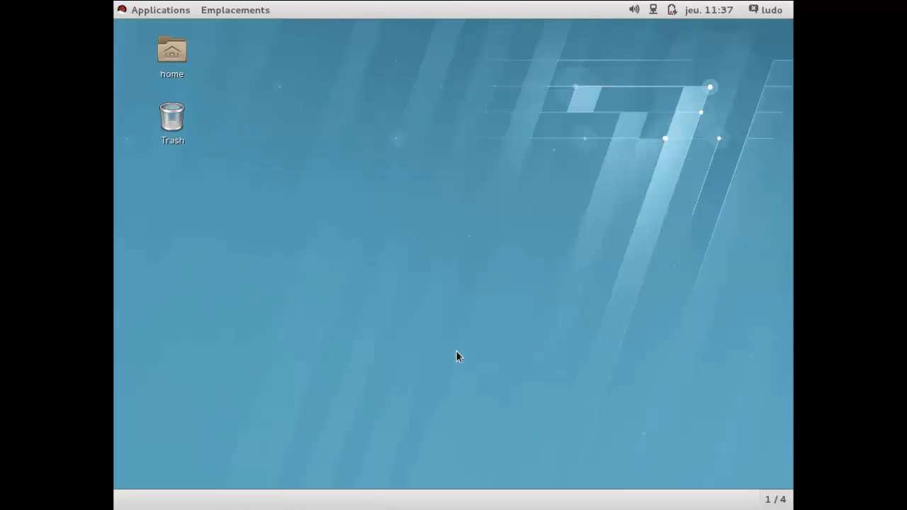